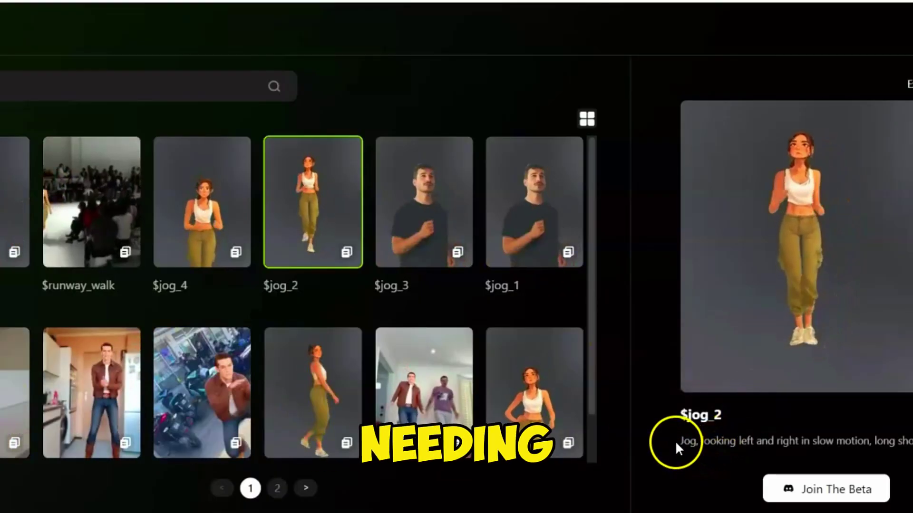
# - Highlight the $jog_2 motion description in the Viggle template gallery
pyautogui.moveTo(676, 443); pyautogui.dragTo(910, 443)
# - Go from the Viggle homepage's 'Join The Beta - Discord' link to the Viggle server invitation
pyautogui.click(698, 242)
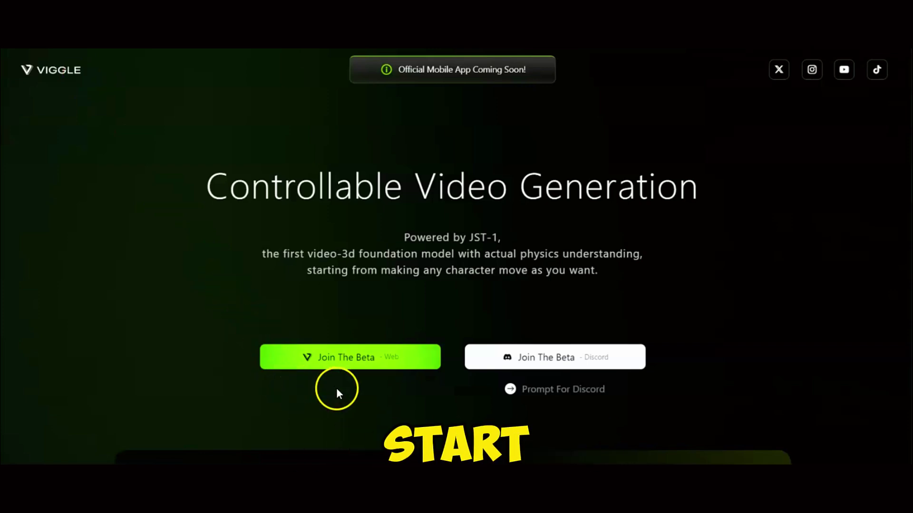
pyautogui.click(544, 363)
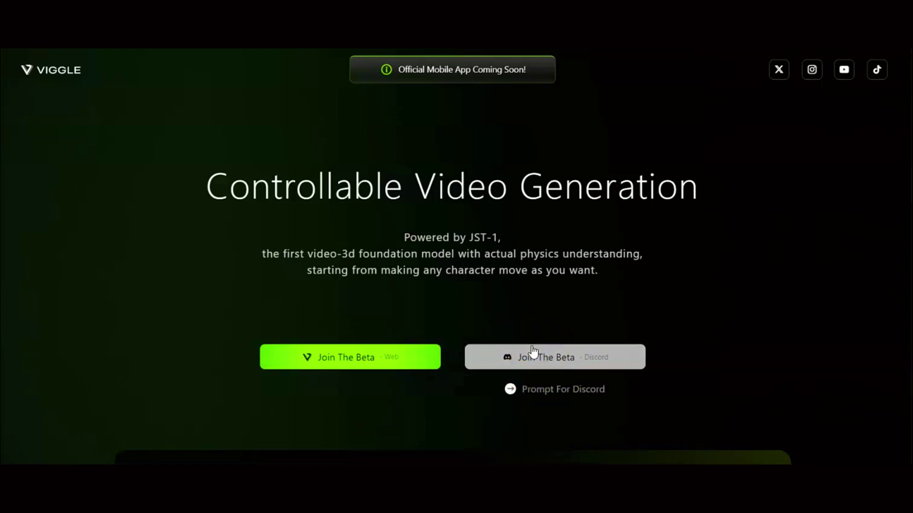
pyautogui.click(577, 357)
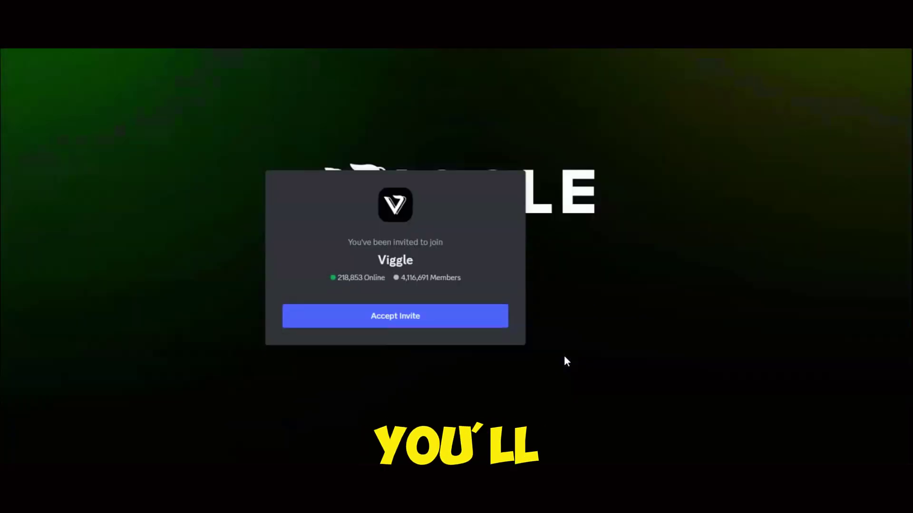
# - Accept the Viggle server invite and scroll through the #rules-to-follow guidelines
pyautogui.click(404, 327)
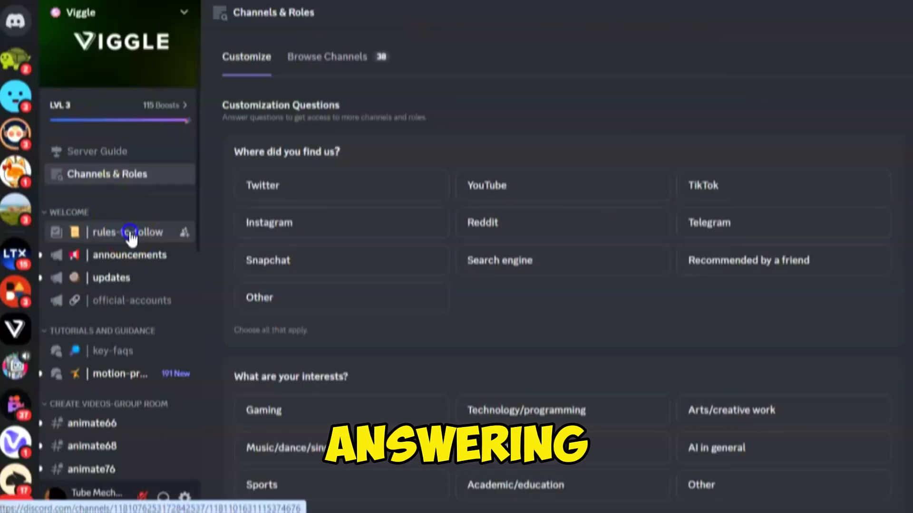
pyautogui.click(129, 233)
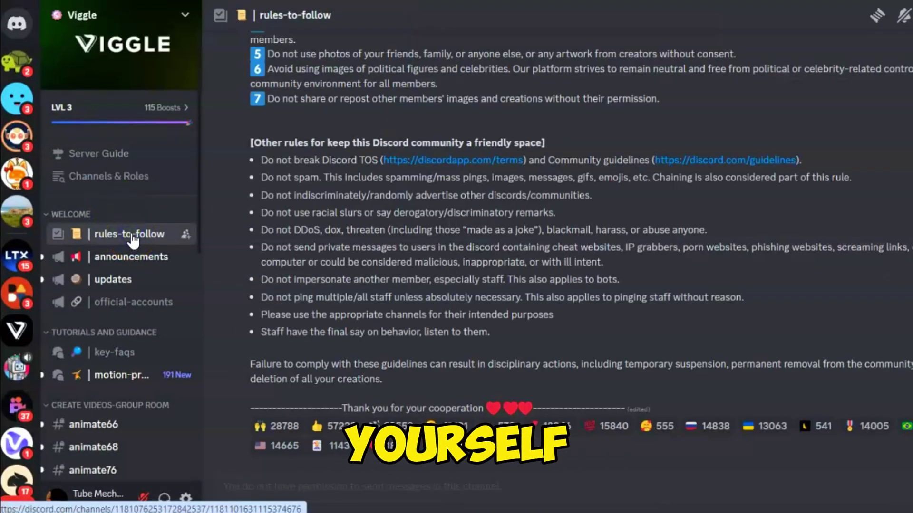
pyautogui.scroll(6, 364, 227)
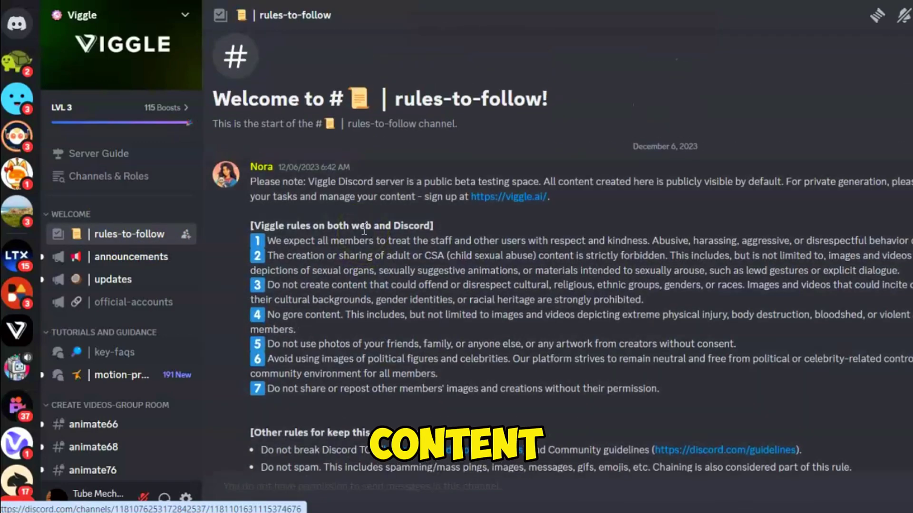
pyautogui.scroll(-6, 364, 231)
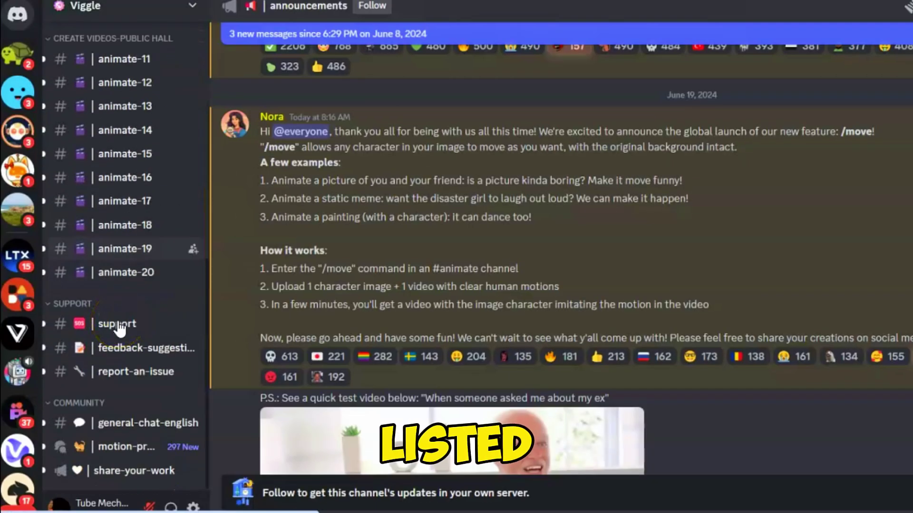
# - Start an /animate command in the animate-11 channel
pyautogui.scroll(3, 129, 143)
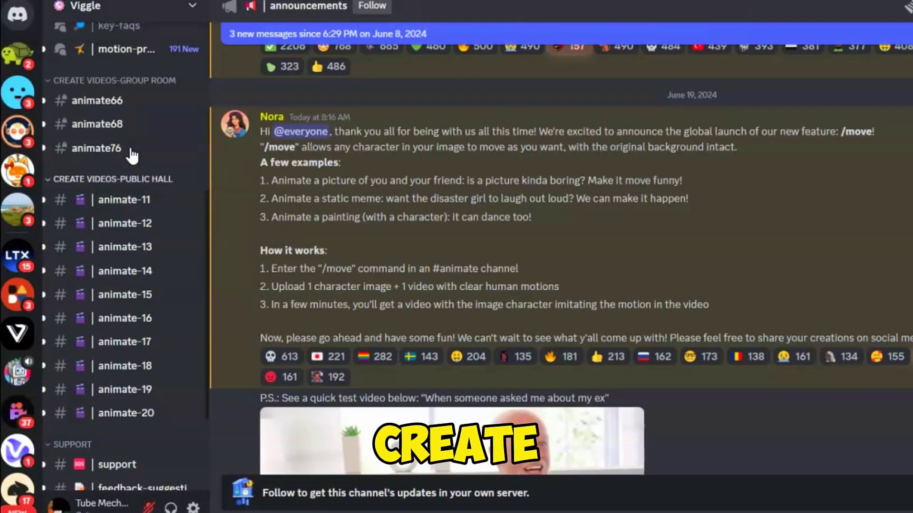
pyautogui.click(146, 204)
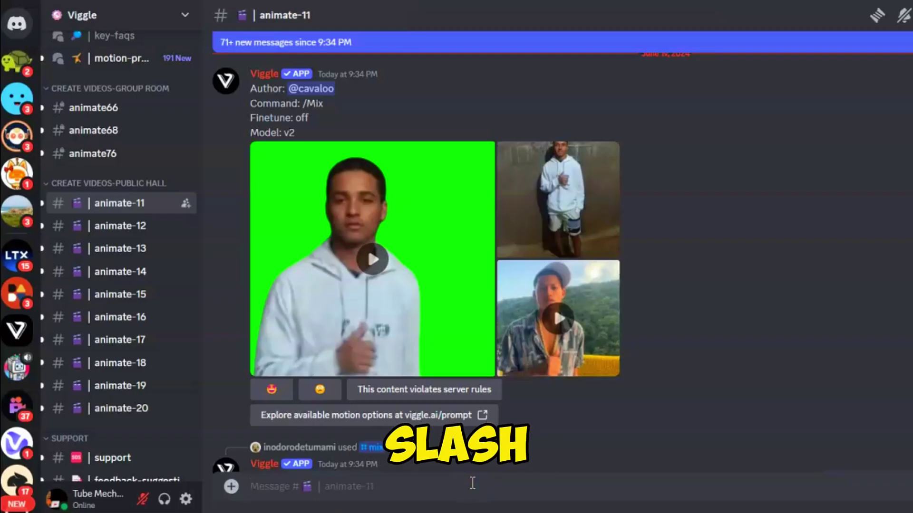
pyautogui.write('/')
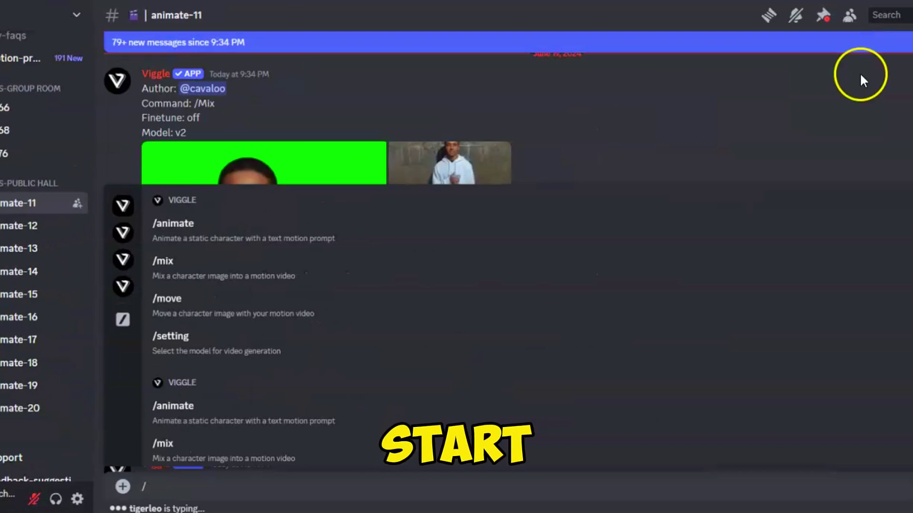
pyautogui.click(322, 252)
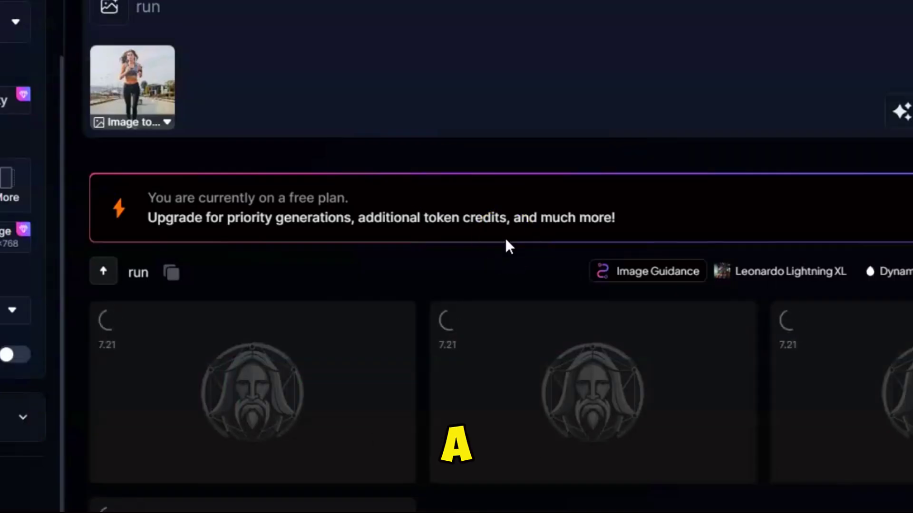
# - Scroll through Leonardo's four 'run' images of a woman jogging along a city road
pyautogui.scroll(-3, 505, 238)
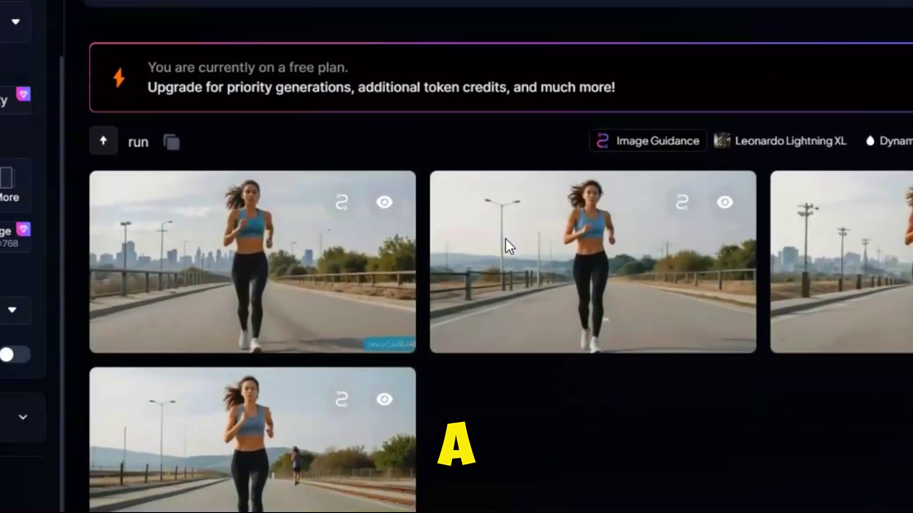
pyautogui.scroll(-1, 507, 245)
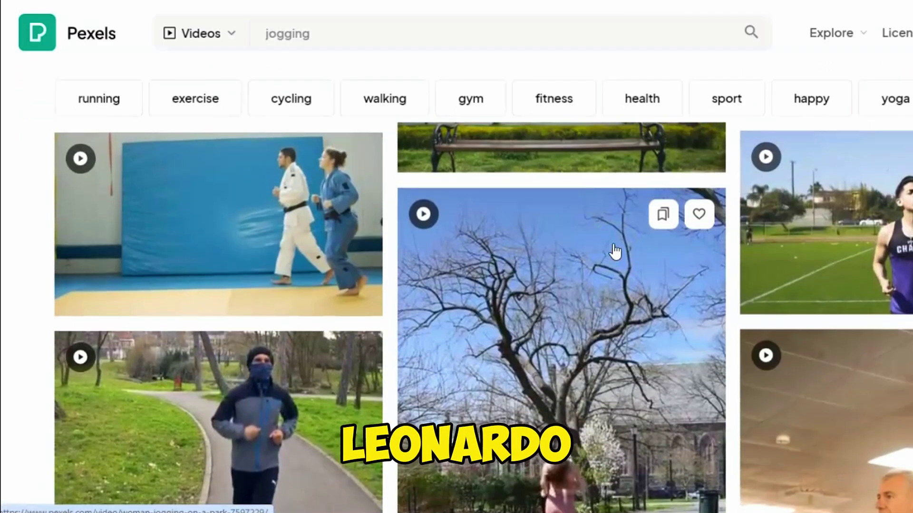
pyautogui.scroll(-5, 615, 251)
pyautogui.scroll(-10, 615, 252)
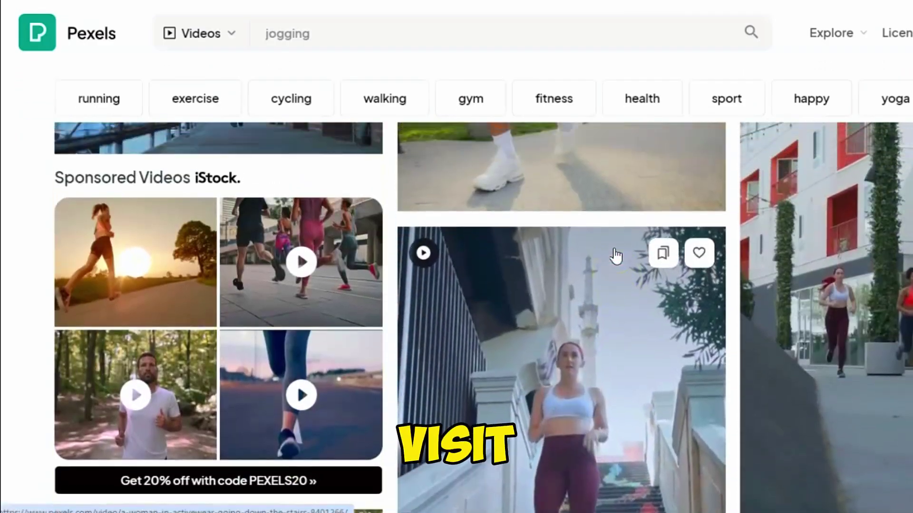
pyautogui.scroll(10, 616, 256)
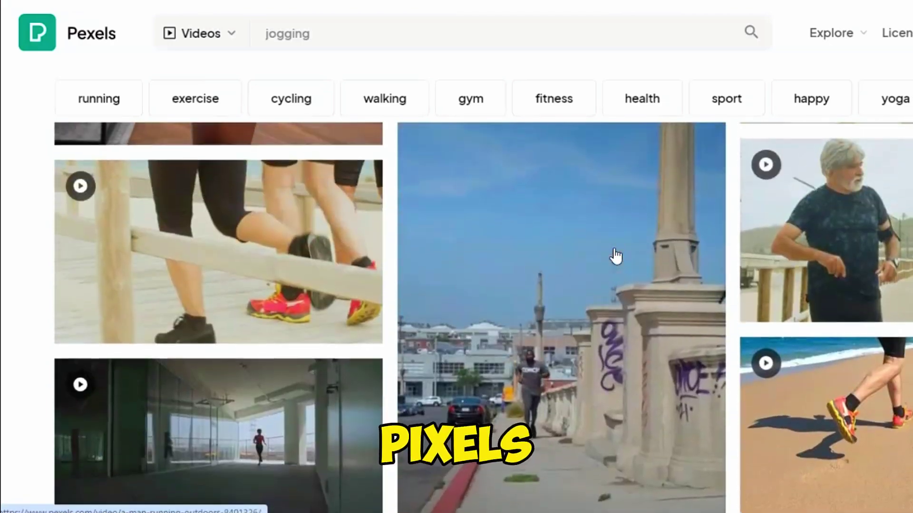
pyautogui.scroll(10, 615, 255)
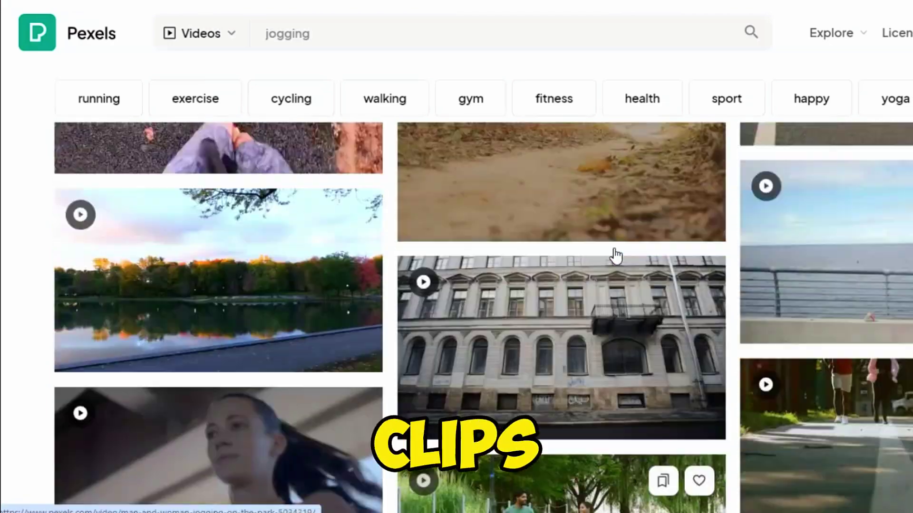
pyautogui.scroll(8, 616, 256)
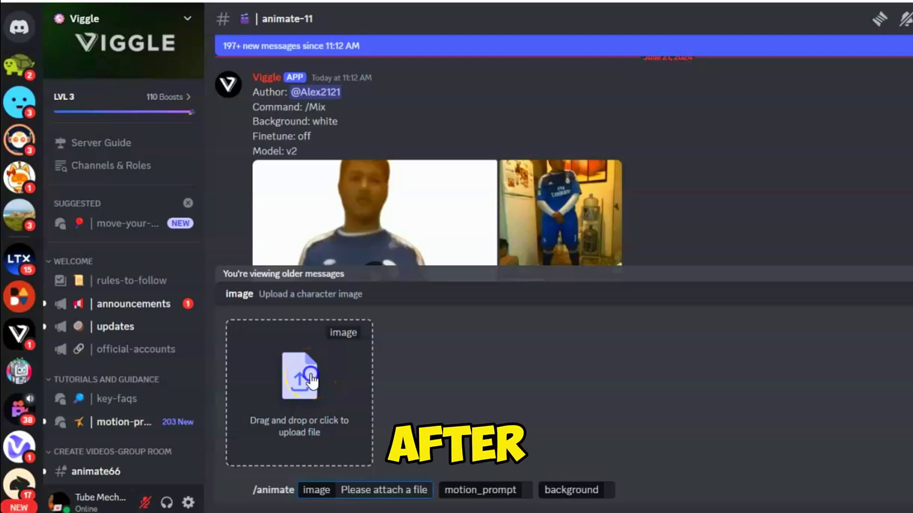
# - Attach Default_run_1.jpg as the /animate character image
pyautogui.click(310, 375)
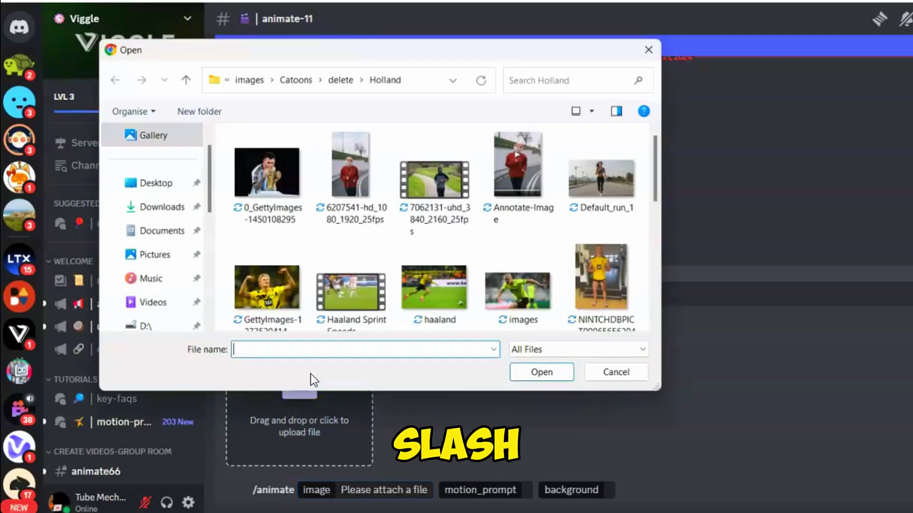
pyautogui.click(612, 196)
pyautogui.click(538, 377)
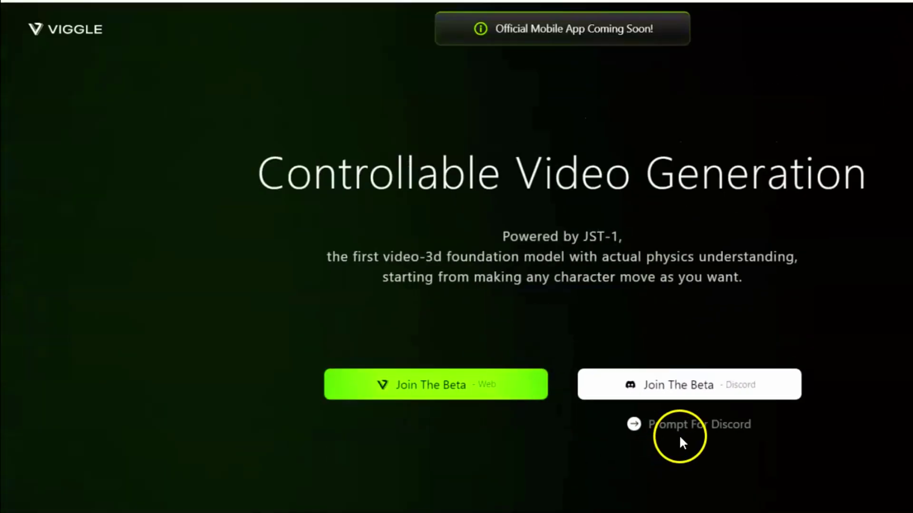
# - Copy the $jog_2 prompt from Viggle's Prompt For Discord template gallery
pyautogui.click(696, 437)
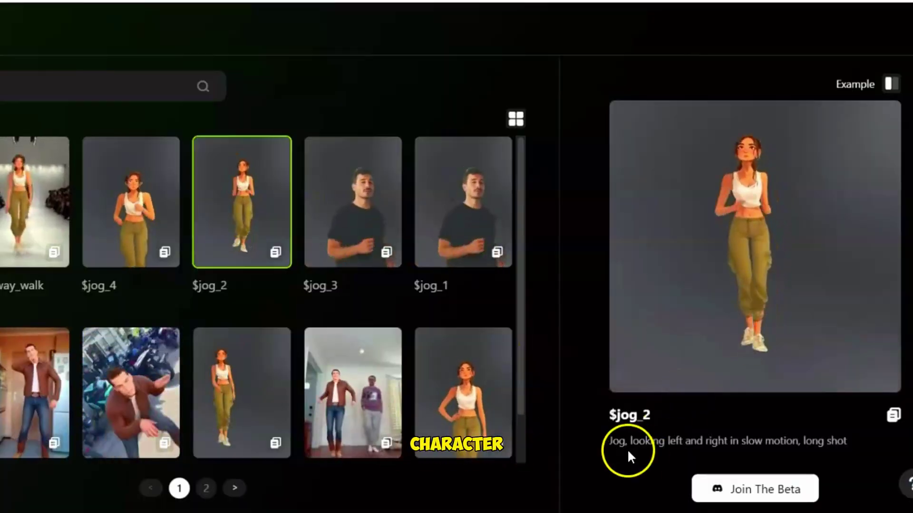
pyautogui.moveTo(628, 458); pyautogui.dragTo(849, 442)
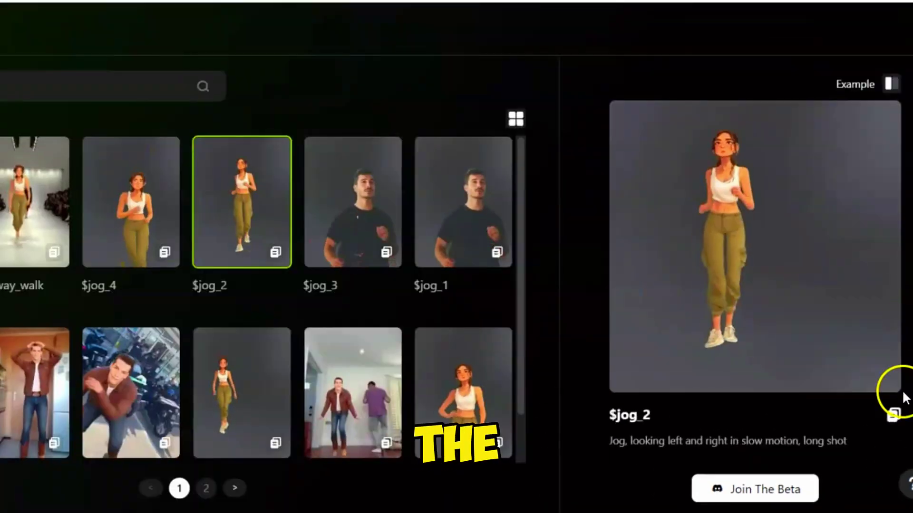
pyautogui.click(894, 415)
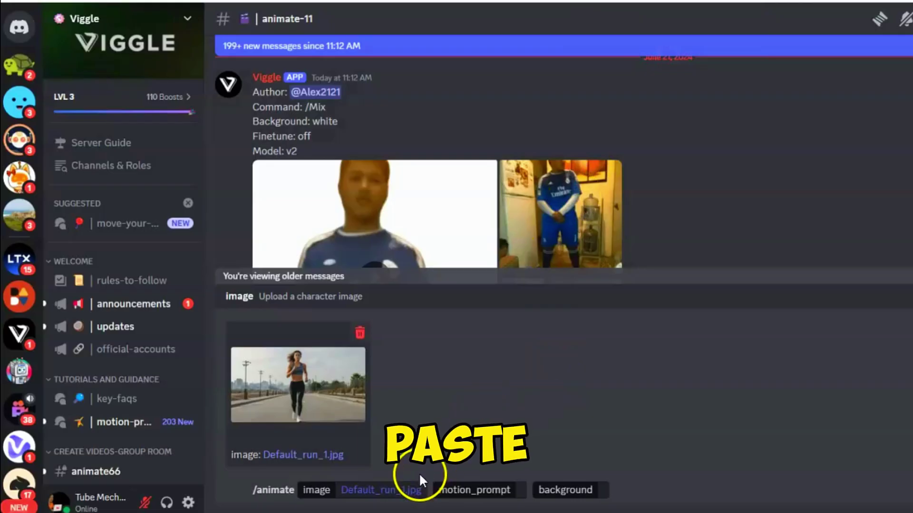
# - Paste $jog_2 into motion_prompt and set the background to 'From template'
pyautogui.click(447, 489)
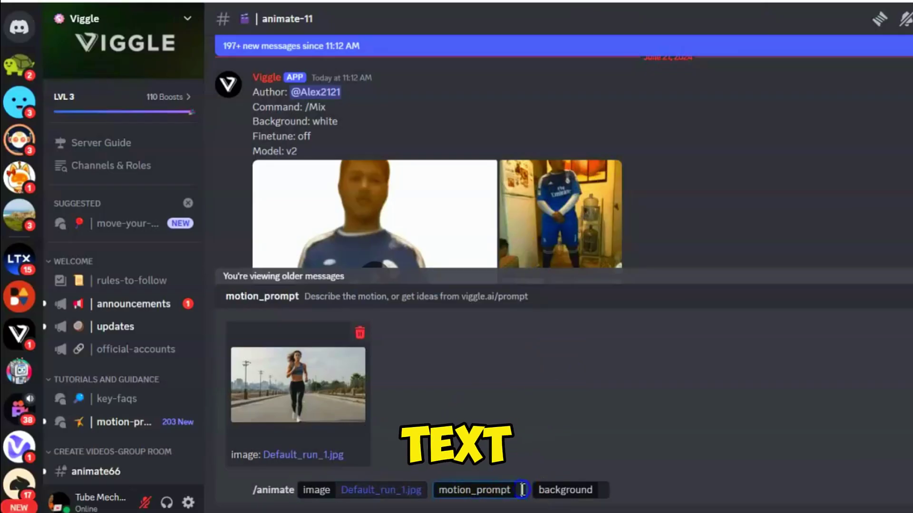
pyautogui.hotkey('ctrl', 'v')
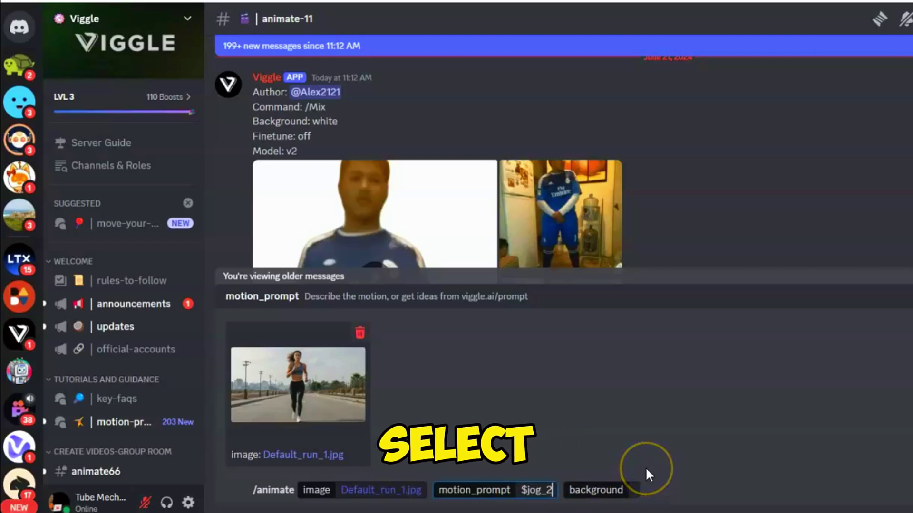
pyautogui.click(596, 489)
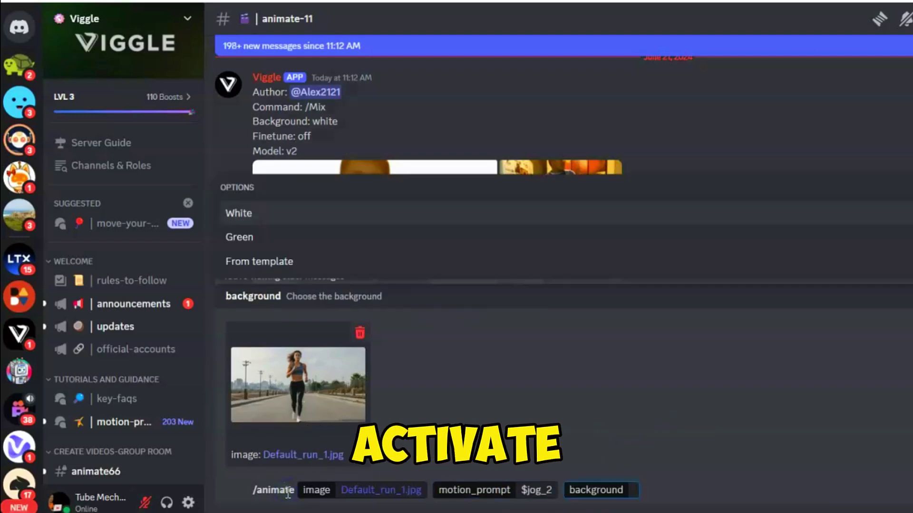
pyautogui.click(280, 266)
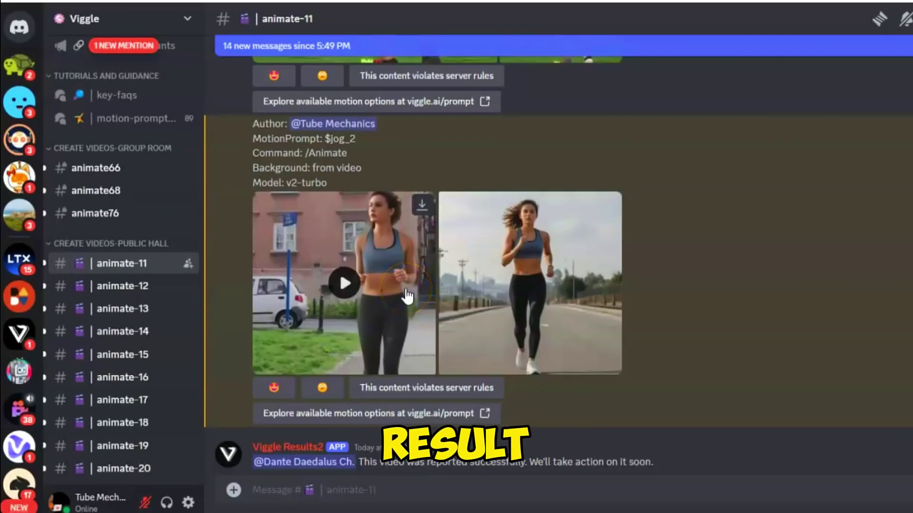
# - View the generated $jog_2 jogging video enlarged
pyautogui.click(393, 294)
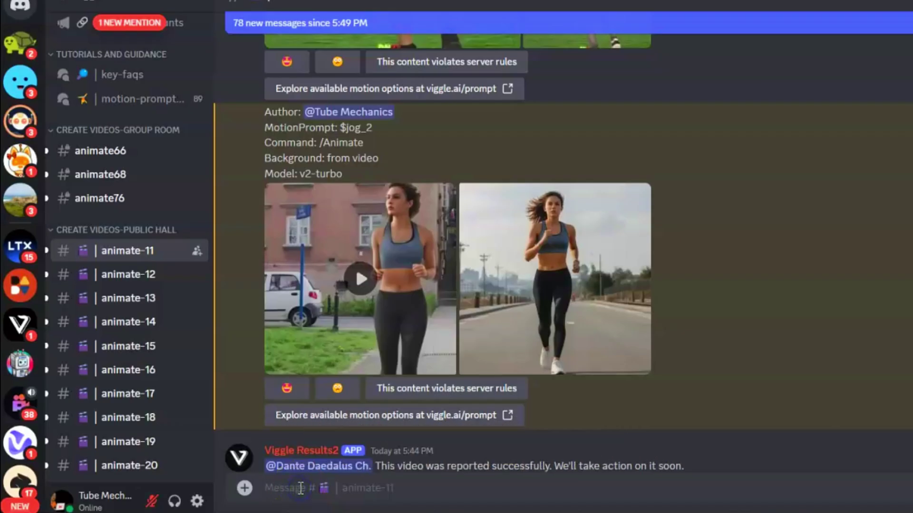
# - Start a new /animate command with Default_run_1.jpg as the character image
pyautogui.write('/')
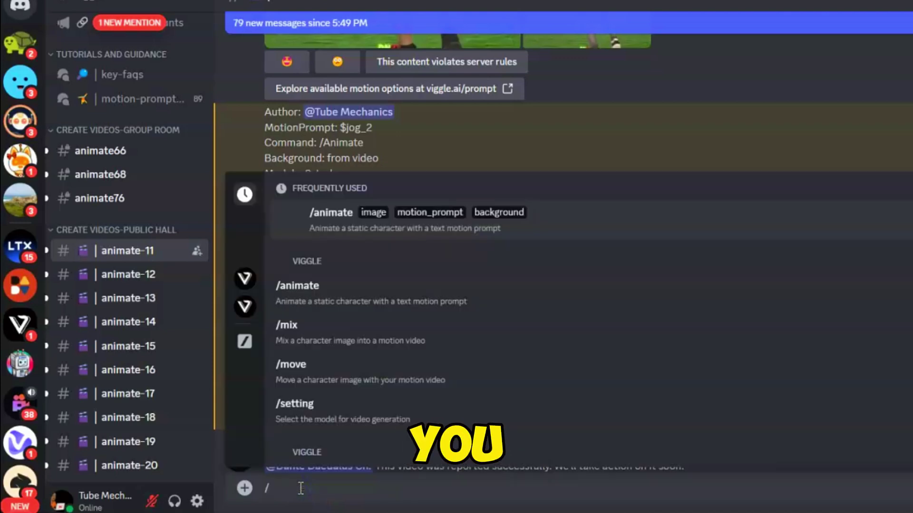
pyautogui.click(314, 300)
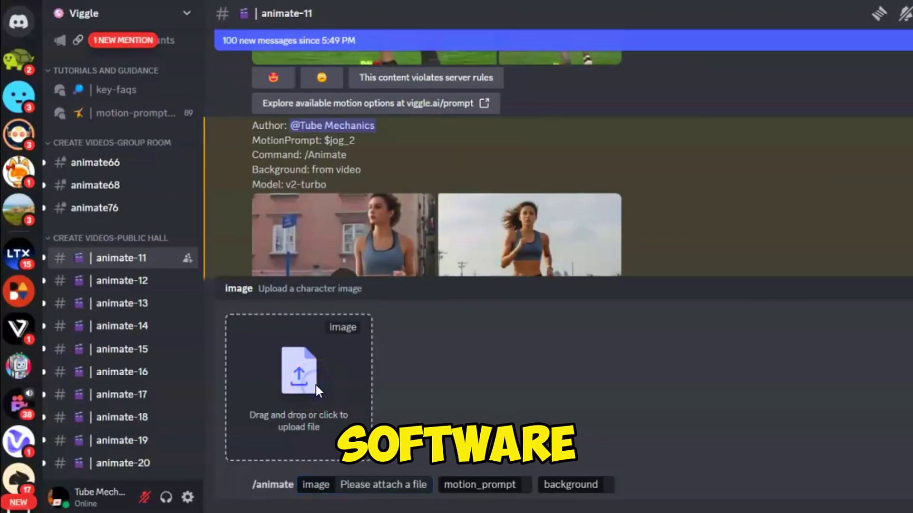
pyautogui.click(329, 383)
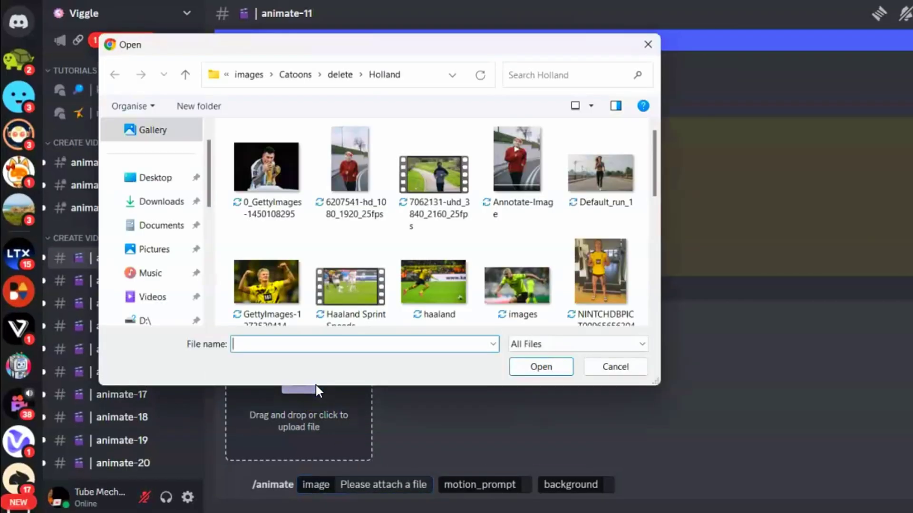
pyautogui.click(602, 162)
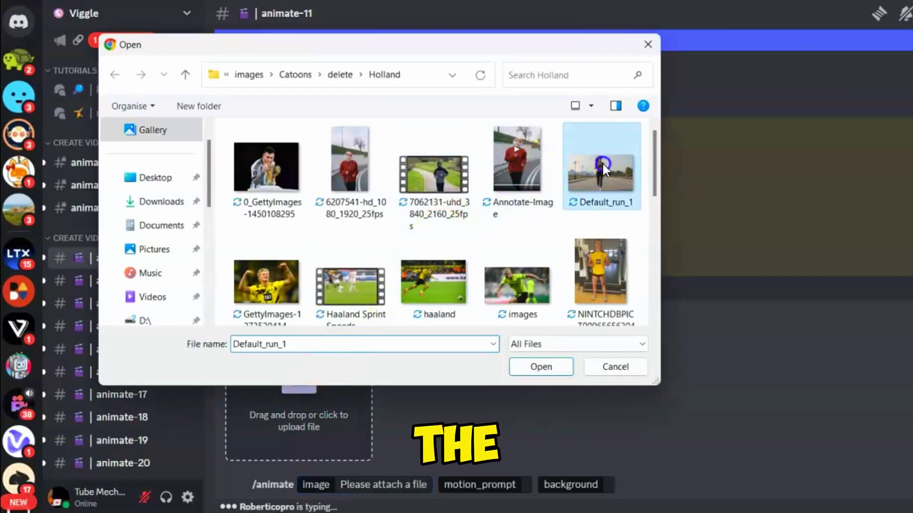
pyautogui.click(548, 361)
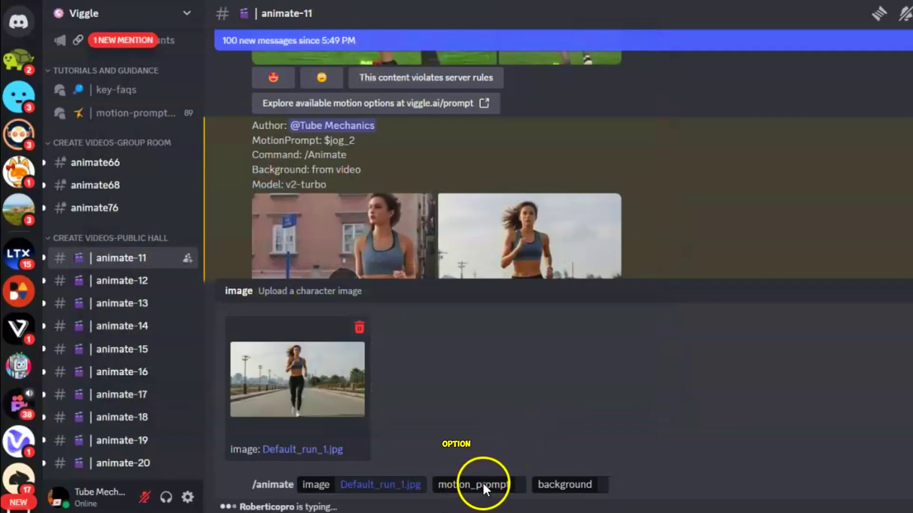
# - Set motion_prompt to 'jumping.' and the background to Green
pyautogui.click(507, 484)
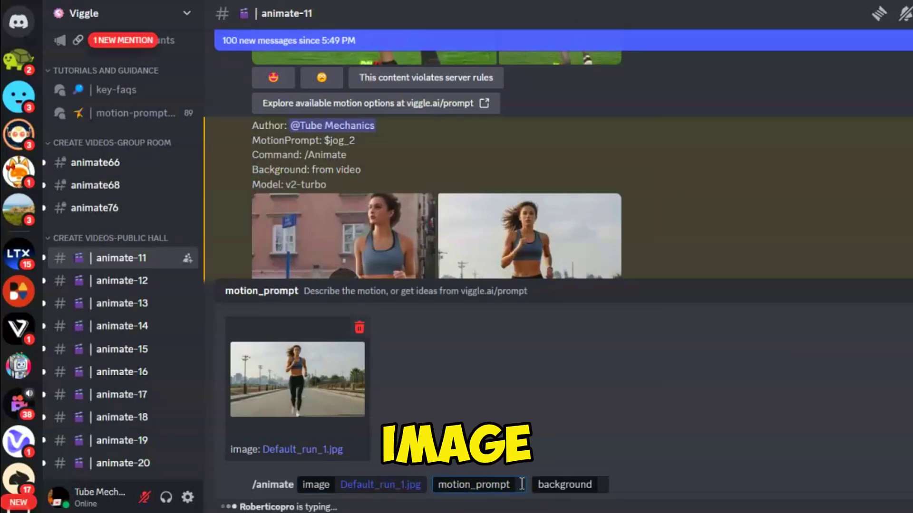
pyautogui.write('jumping.')
pyautogui.click(552, 484)
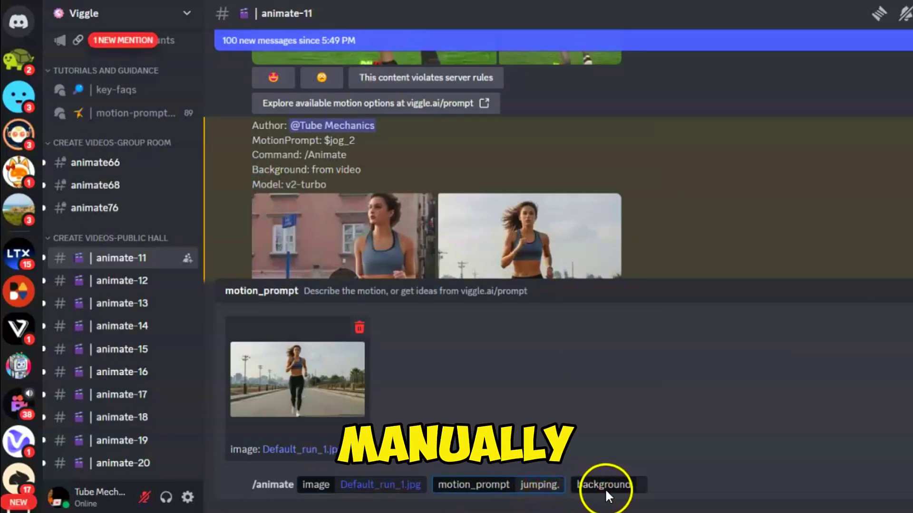
pyautogui.click(628, 485)
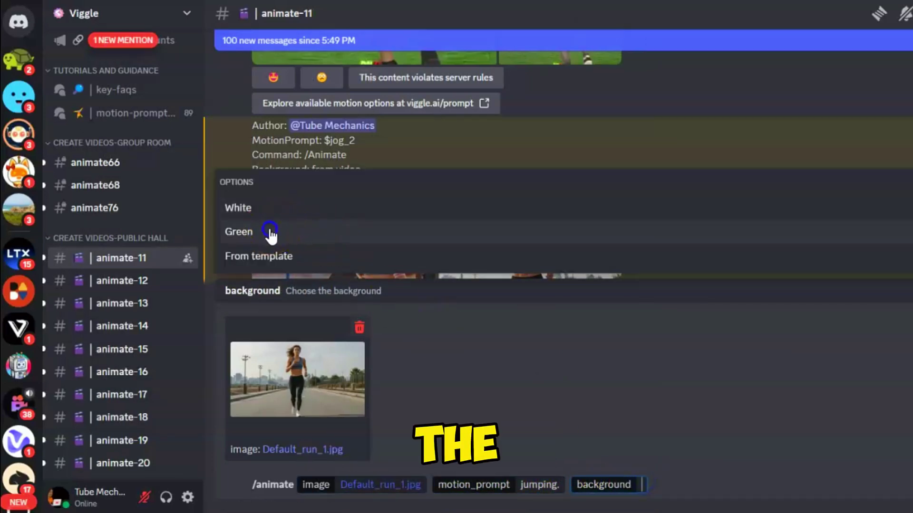
pyautogui.click(313, 237)
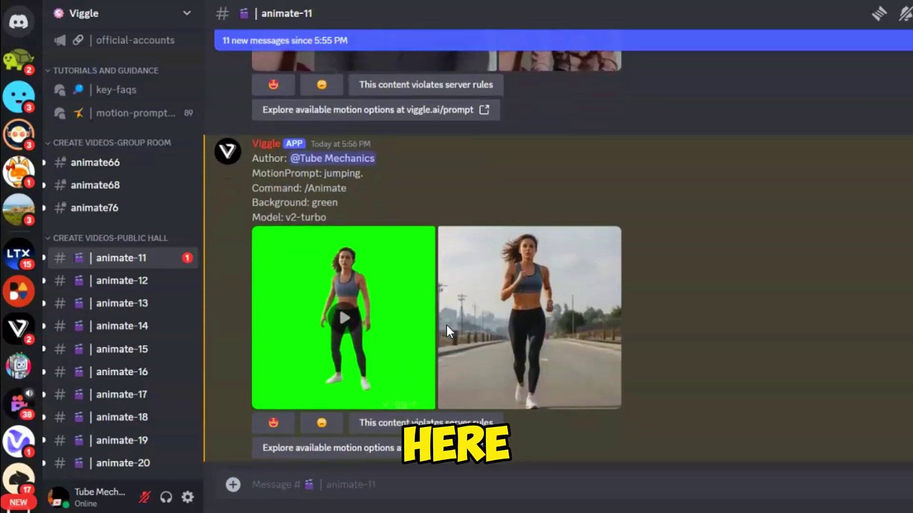
# - Play the green-background jumping result video enlarged
pyautogui.click(344, 318)
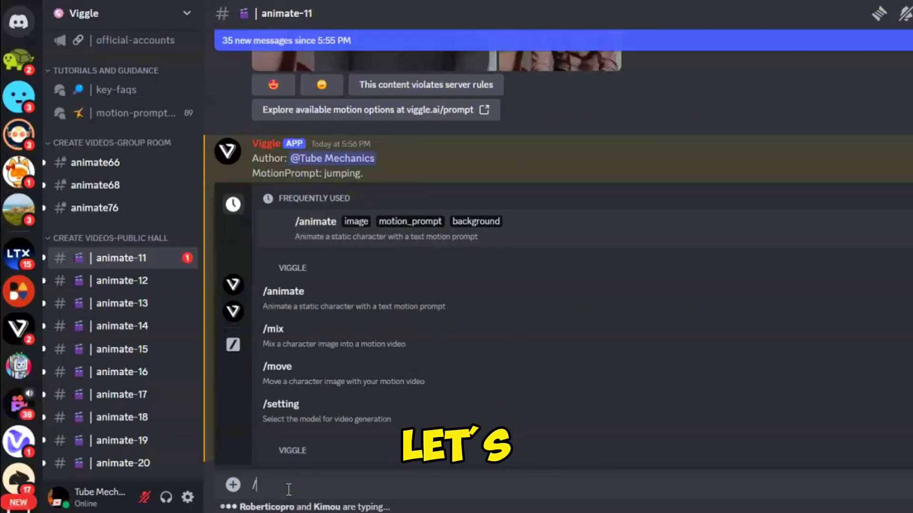
# - Start a Viggle /mix command and open the file browser for the character image
pyautogui.click(347, 355)
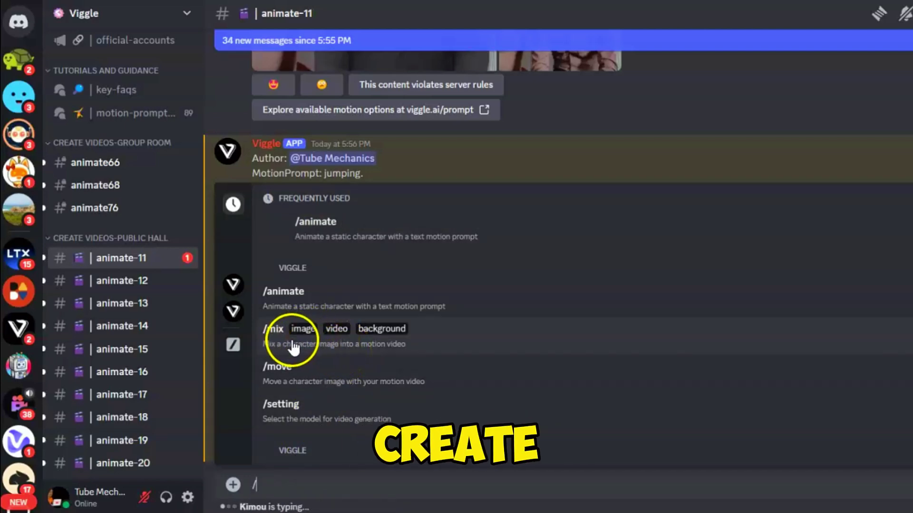
pyautogui.click(280, 338)
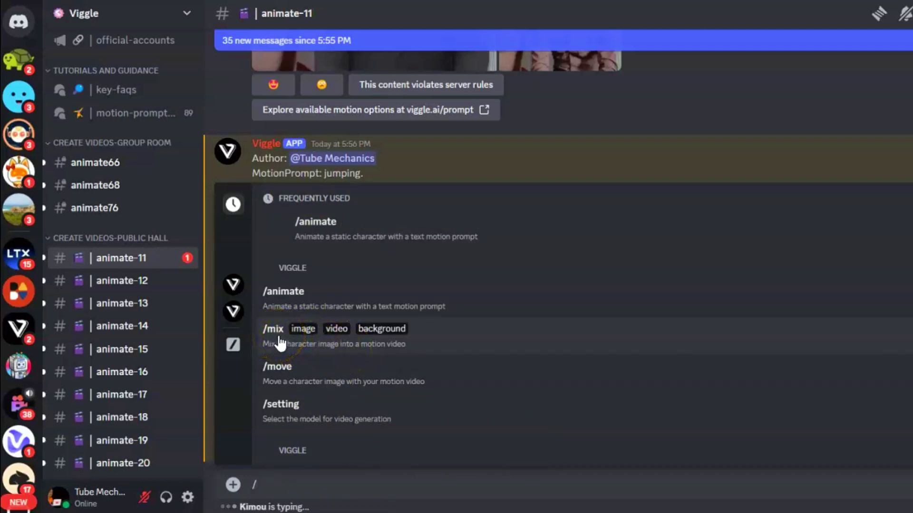
pyautogui.click(280, 340)
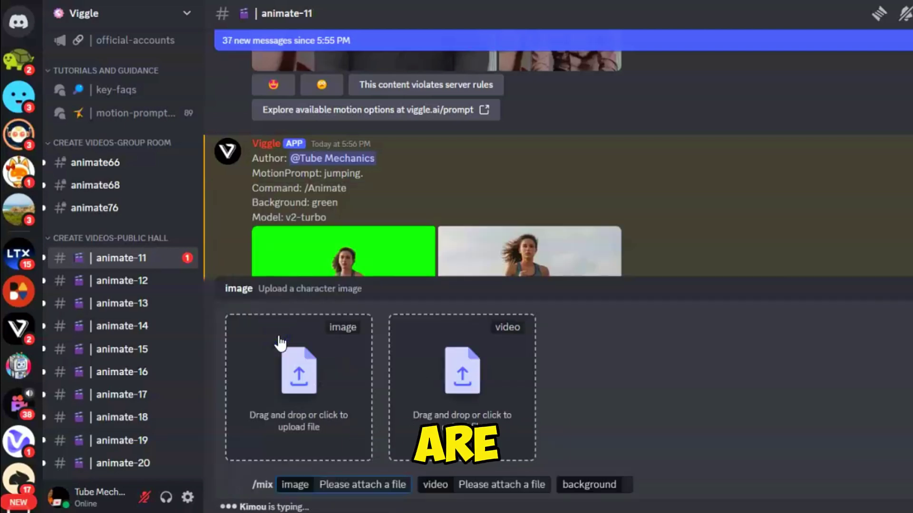
pyautogui.click(466, 360)
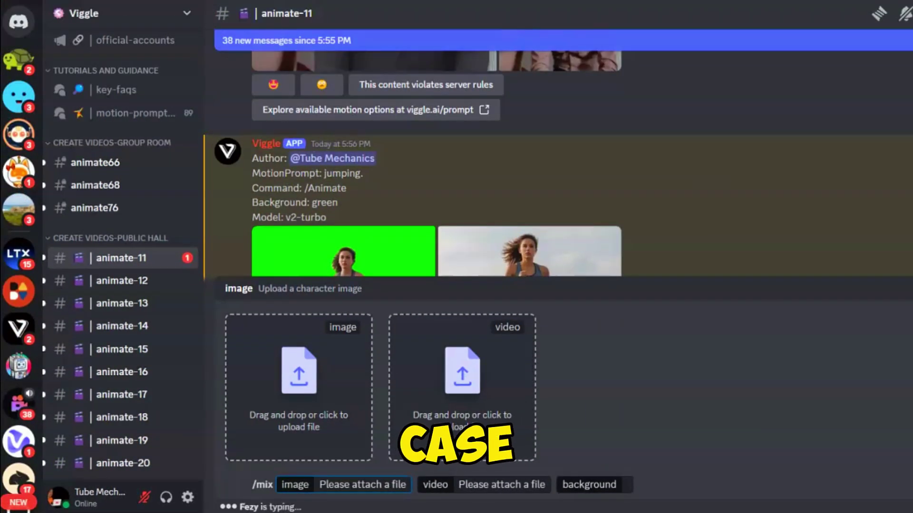
# - Attach Default_run_1.jpg as the image and 6003998-uhd_2160_3840_30fps.mp4 as the motion video
pyautogui.click(404, 262)
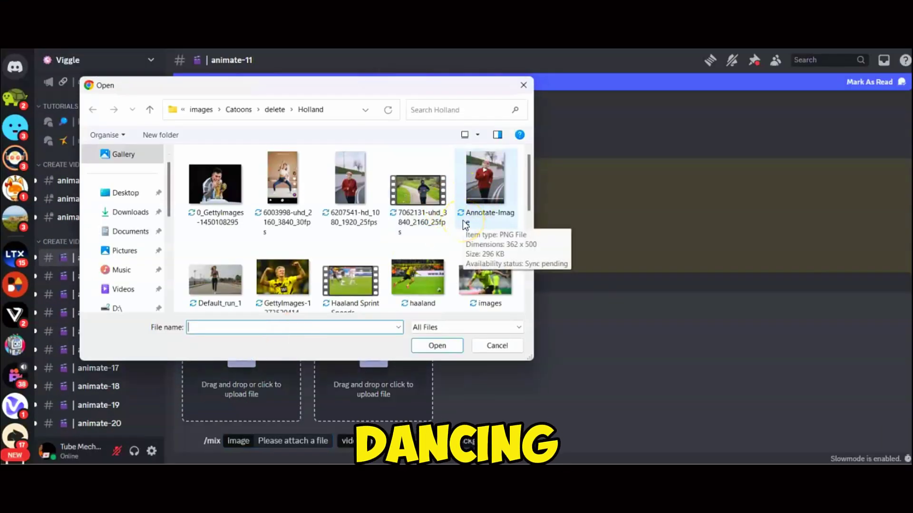
pyautogui.click(215, 272)
pyautogui.click(437, 346)
pyautogui.click(374, 381)
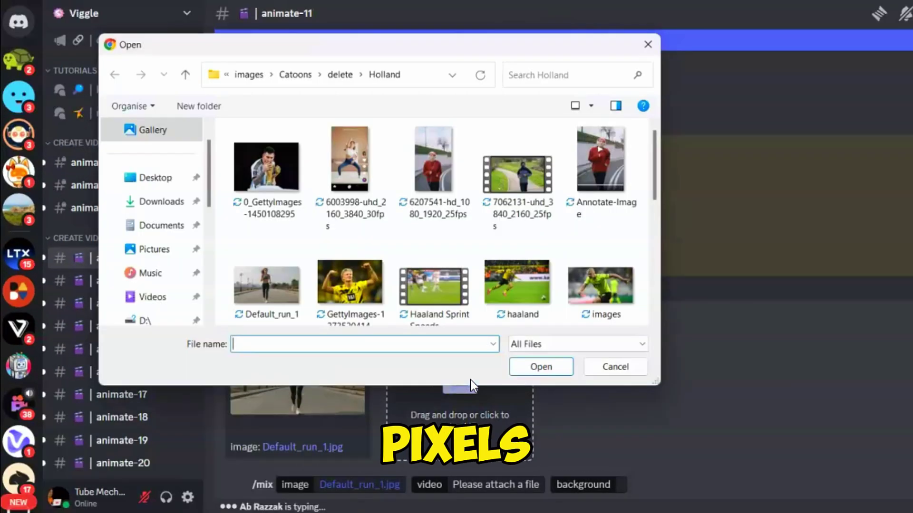
pyautogui.click(349, 159)
pyautogui.click(531, 367)
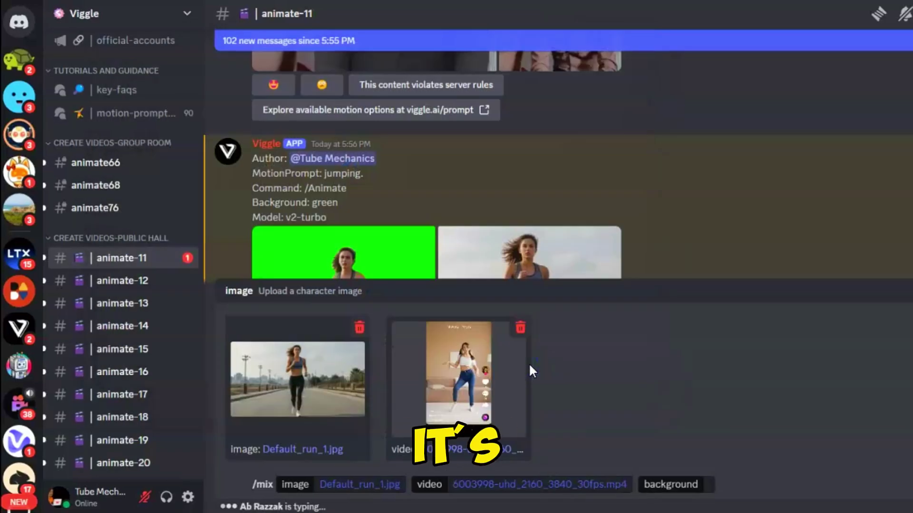
# - Set the mix background option to Green
pyautogui.click(627, 473)
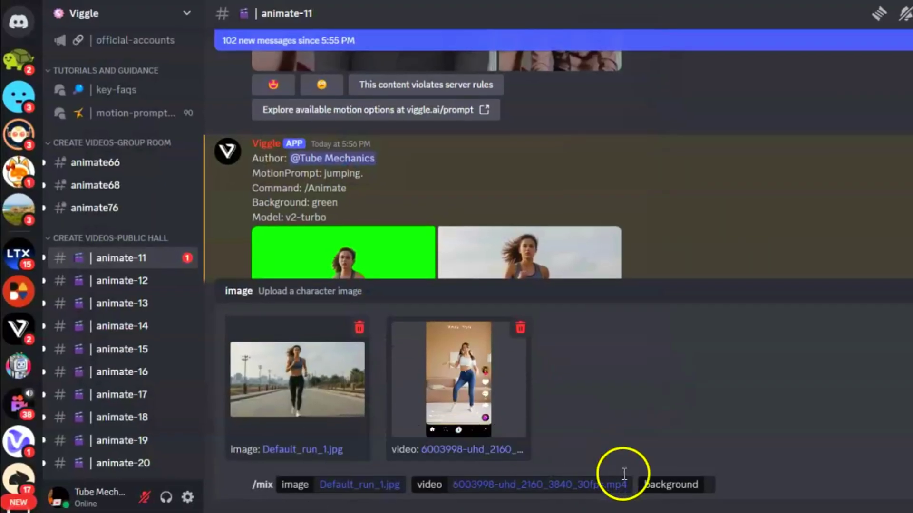
pyautogui.click(707, 480)
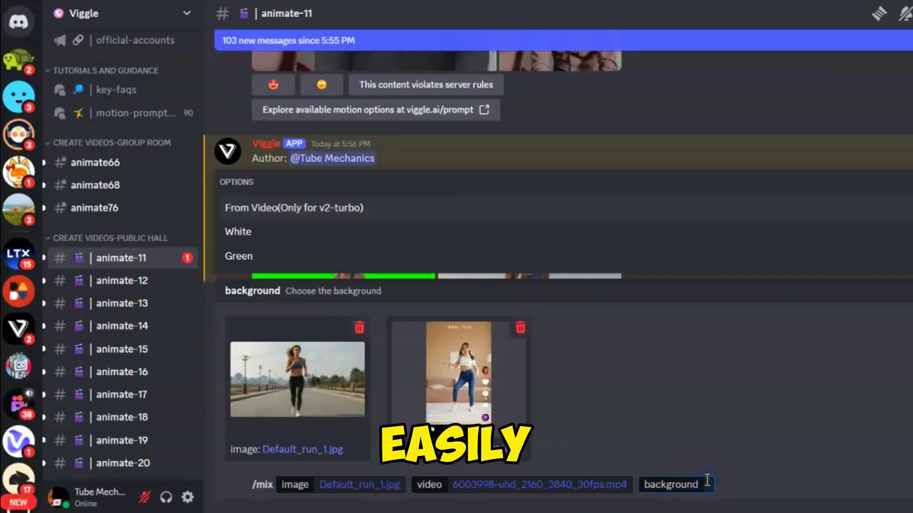
pyautogui.click(265, 257)
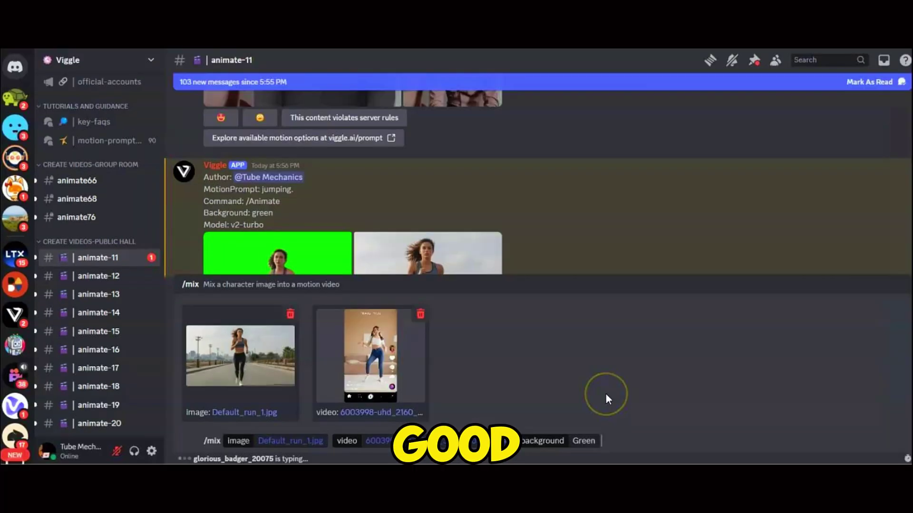
# - Send the /mix request and view the bot's green-screen dancing woman video enlarged
pyautogui.press('Return')
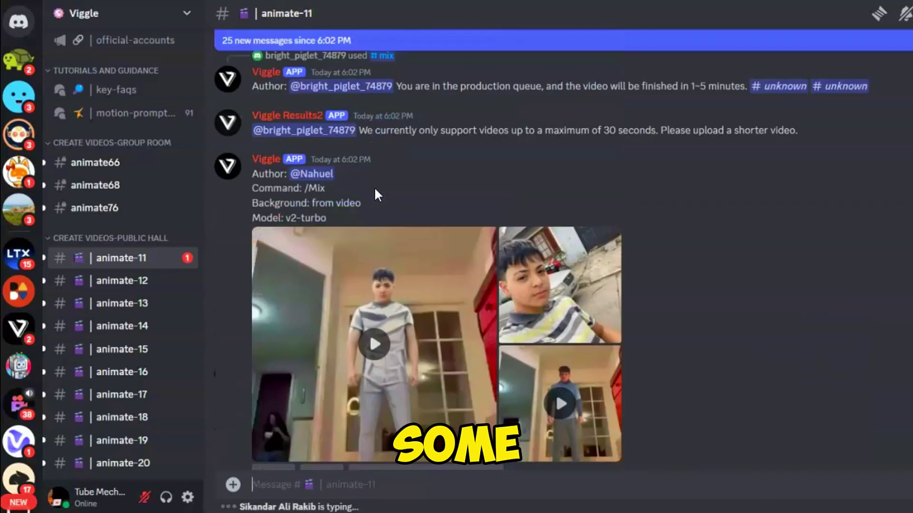
pyautogui.scroll(-15, 374, 187)
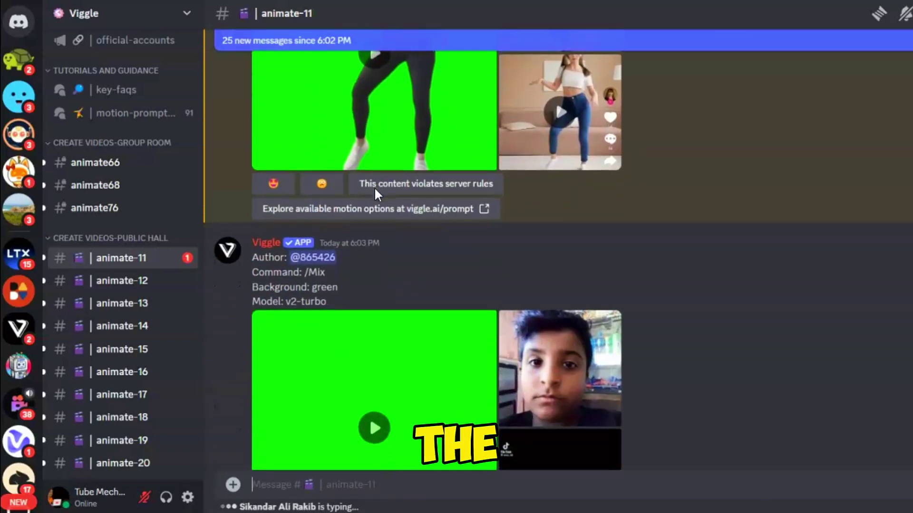
pyautogui.scroll(4, 375, 189)
pyautogui.click(380, 228)
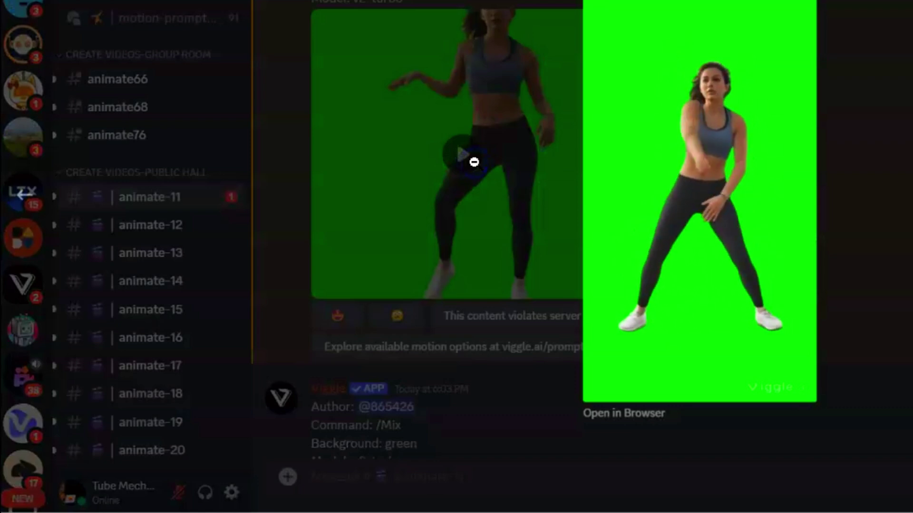
pyautogui.moveTo(750, 309)
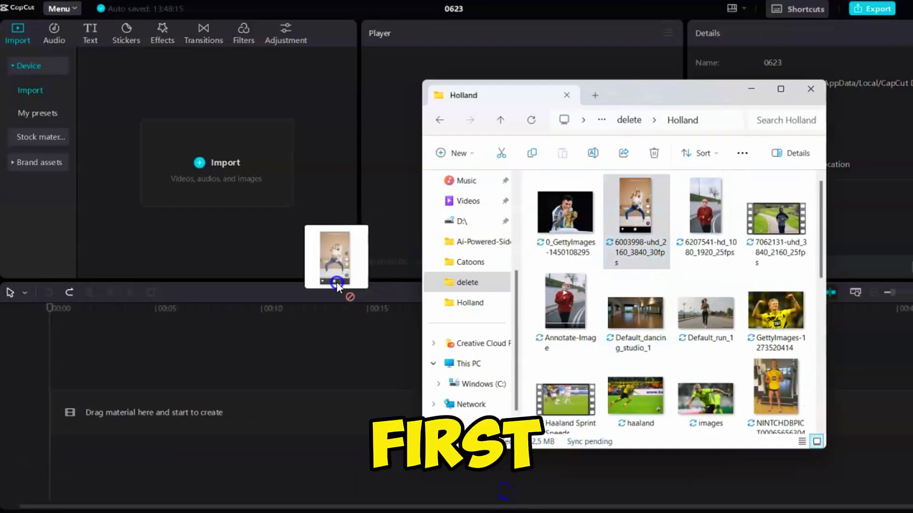
# - Place the 6003998 dance clip, then video.mp4 above it on the timeline, and select video.mp4
pyautogui.moveTo(336, 281); pyautogui.dragTo(106, 425)
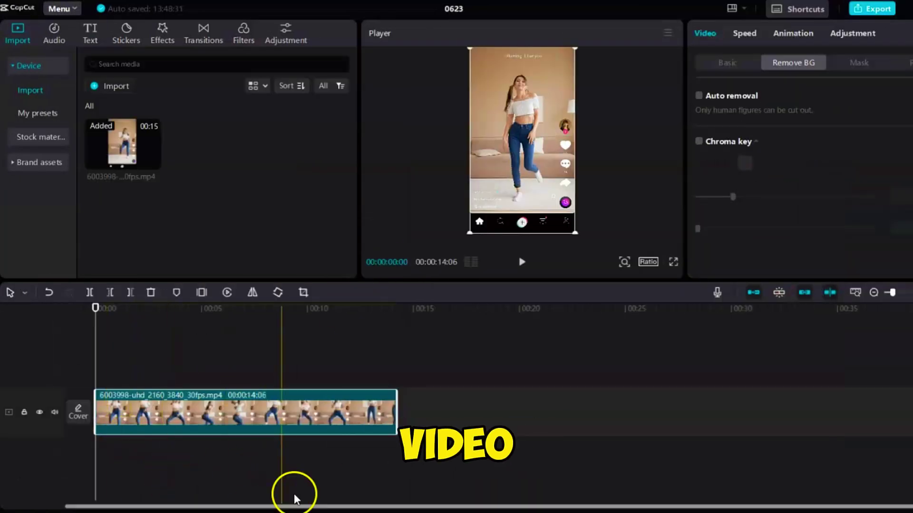
pyautogui.click(306, 495)
pyautogui.click(526, 482)
pyautogui.scroll(-1, 646, 363)
pyautogui.moveTo(635, 362); pyautogui.dragTo(142, 378)
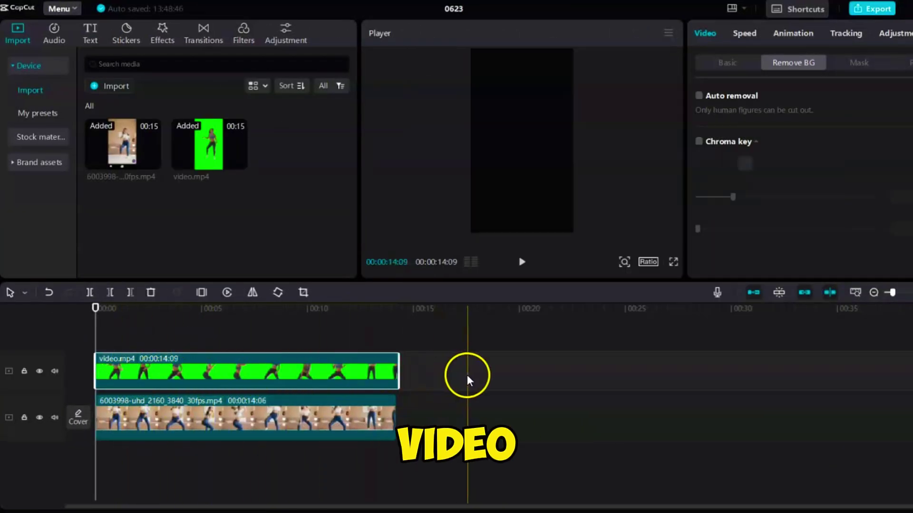
pyautogui.click(259, 328)
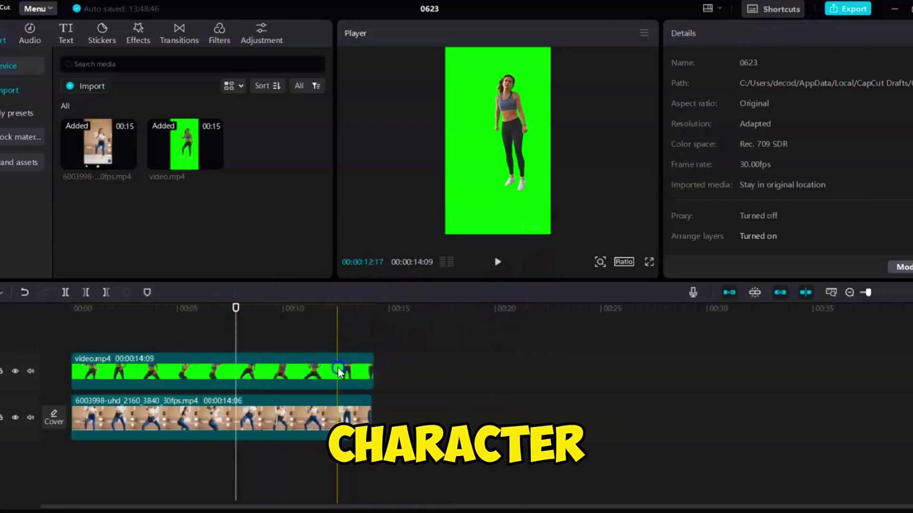
pyautogui.click(338, 370)
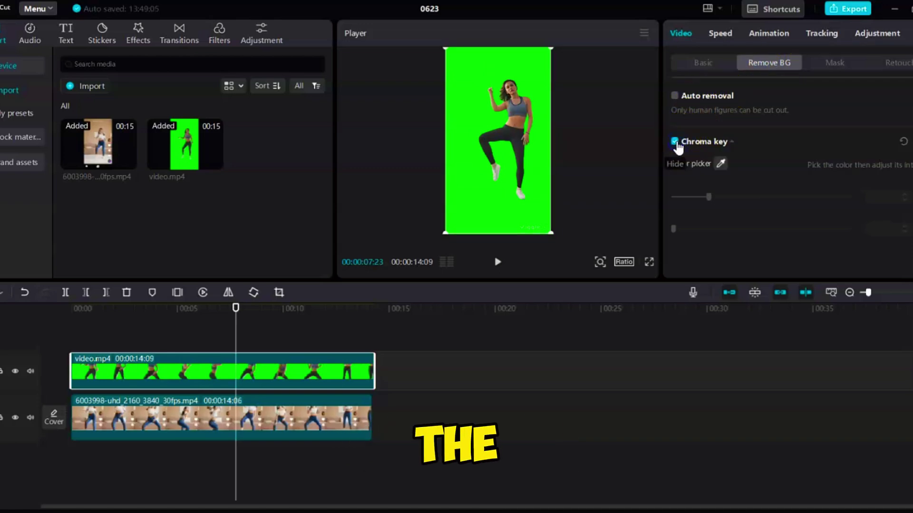
# - Turn on Chroma key for video.mp4 and pick its green background to remove it
pyautogui.click(697, 149)
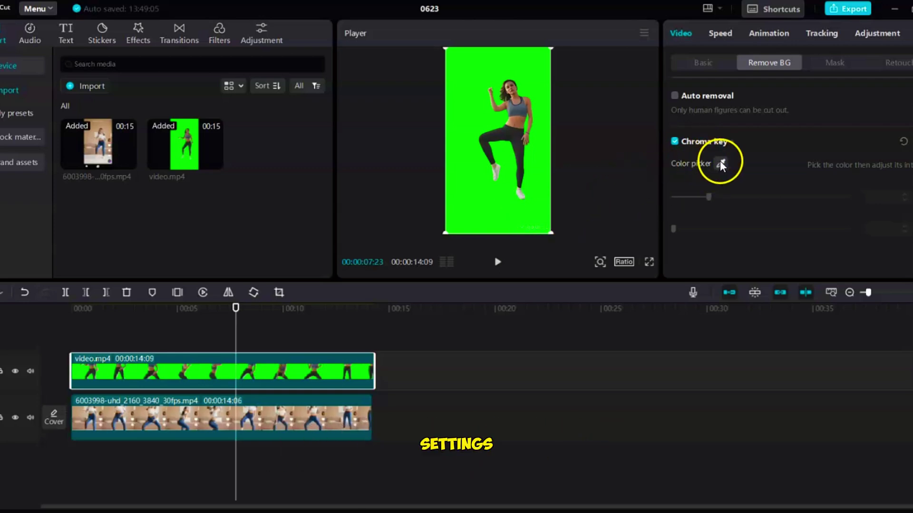
pyautogui.click(528, 212)
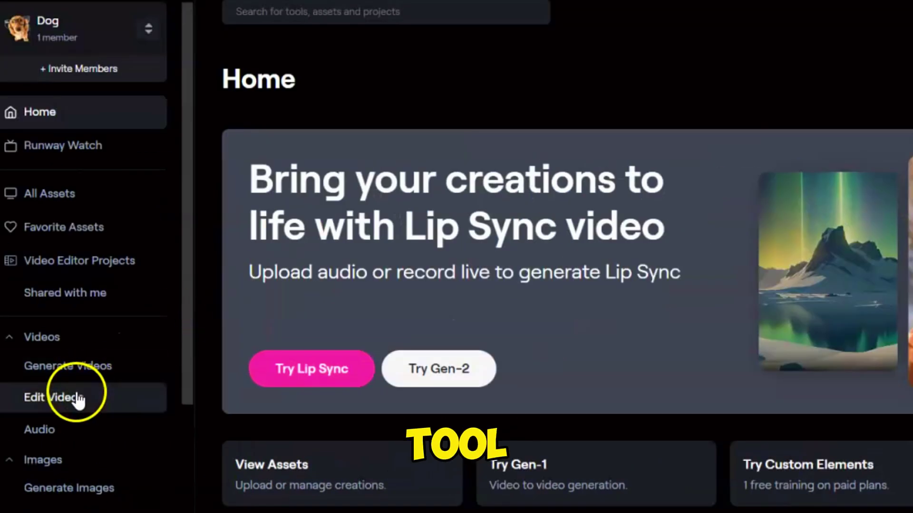
# - Open Runway's Inpainting tool on the 6003998 dance clip
pyautogui.click(167, 227)
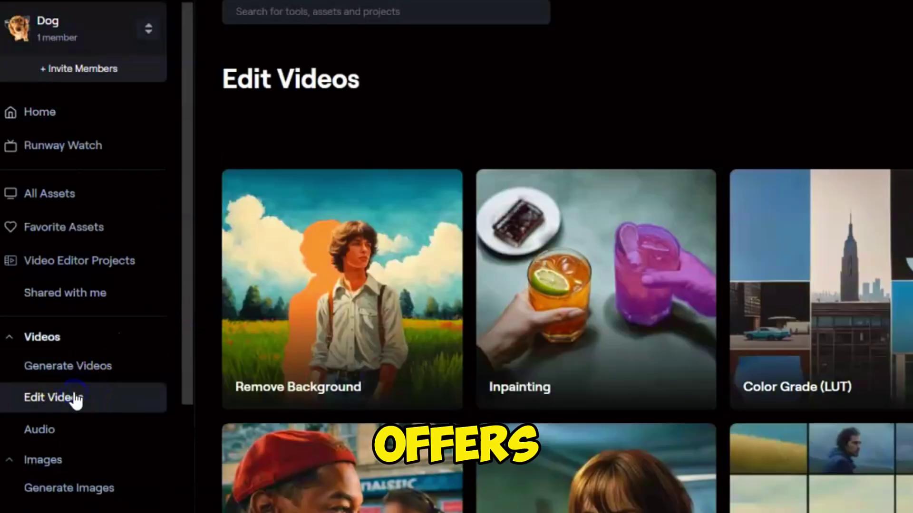
pyautogui.scroll(-7, 453, 295)
pyautogui.scroll(6, 452, 294)
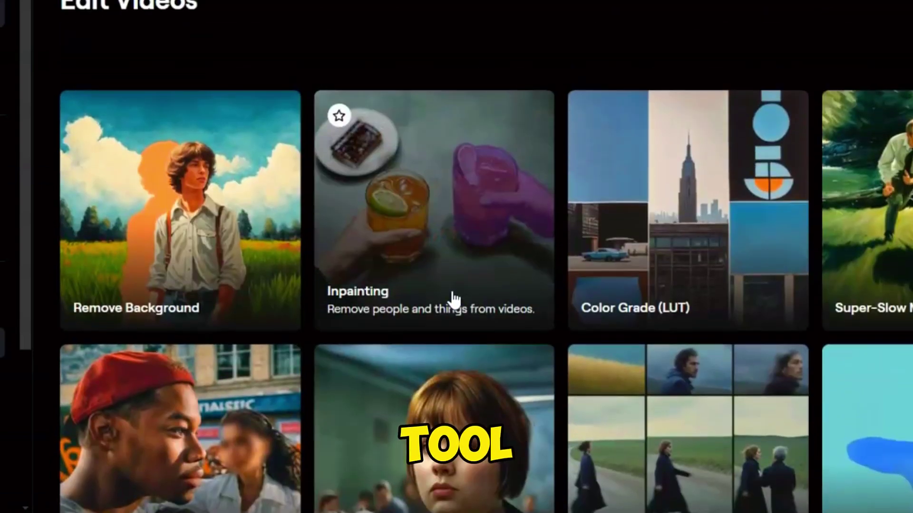
pyautogui.click(349, 268)
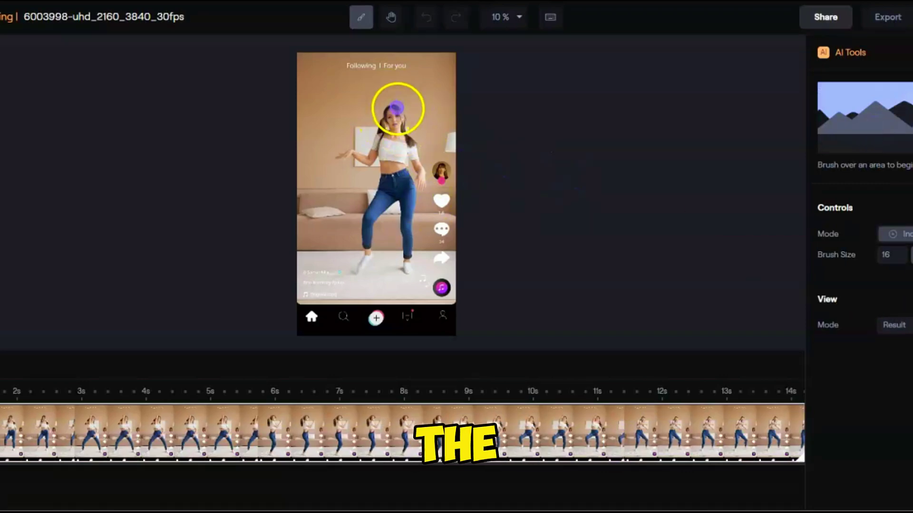
# - Brush over the dancer to erase her and export the inpainted video
pyautogui.moveTo(397, 108); pyautogui.dragTo(394, 125)
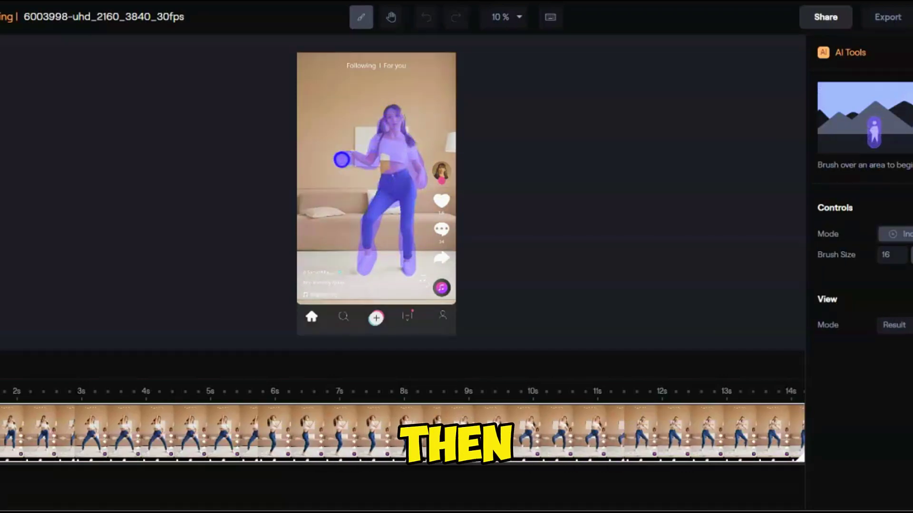
pyautogui.moveTo(341, 160); pyautogui.dragTo(387, 175)
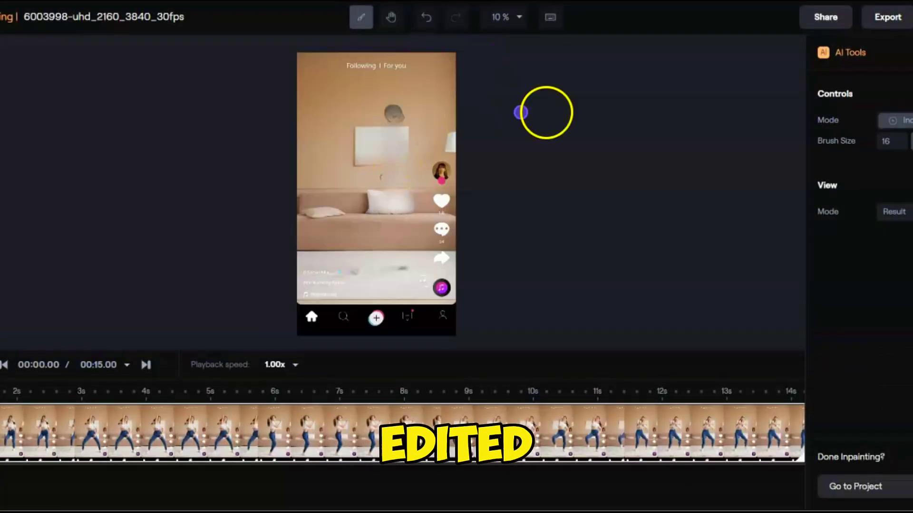
pyautogui.click(890, 27)
pyautogui.click(794, 287)
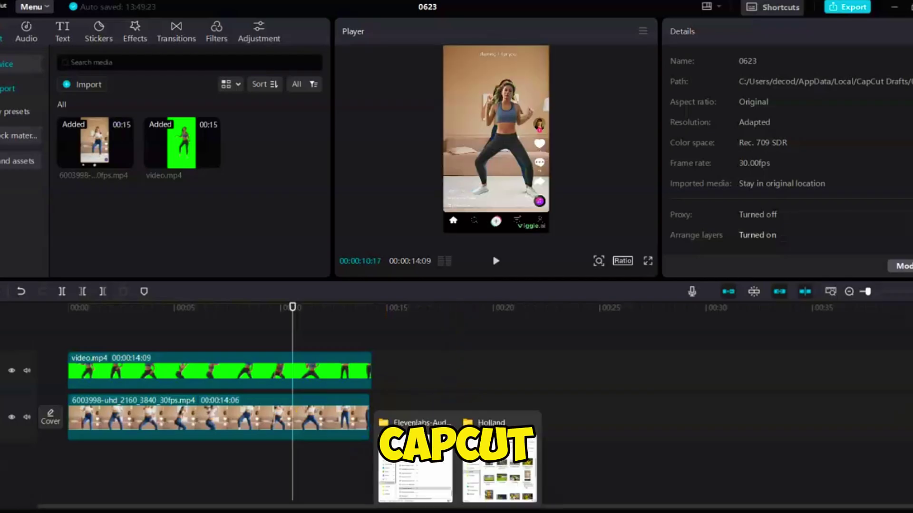
# - Add the inpainted empty-room clip beneath video.mp4 and play the composite preview
pyautogui.click(499, 457)
pyautogui.moveTo(751, 309); pyautogui.dragTo(105, 475)
pyautogui.click(204, 463)
pyautogui.click(371, 326)
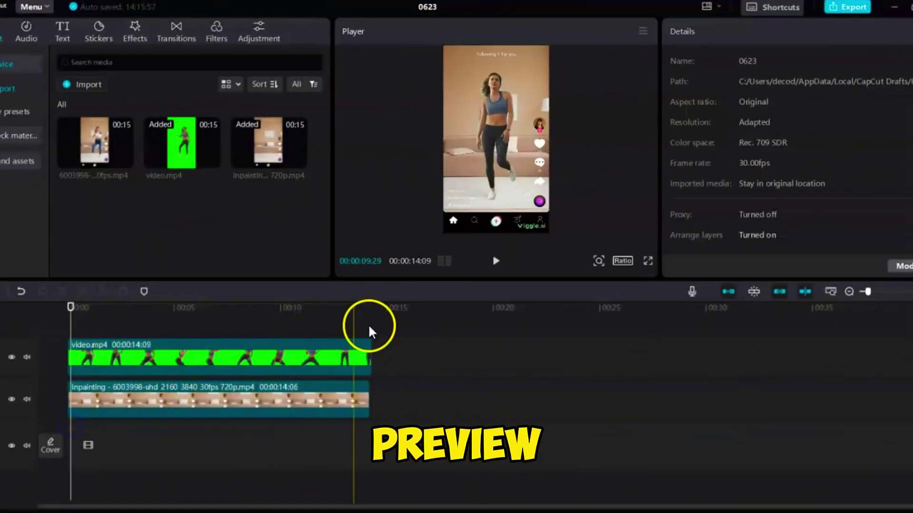
pyautogui.click(496, 262)
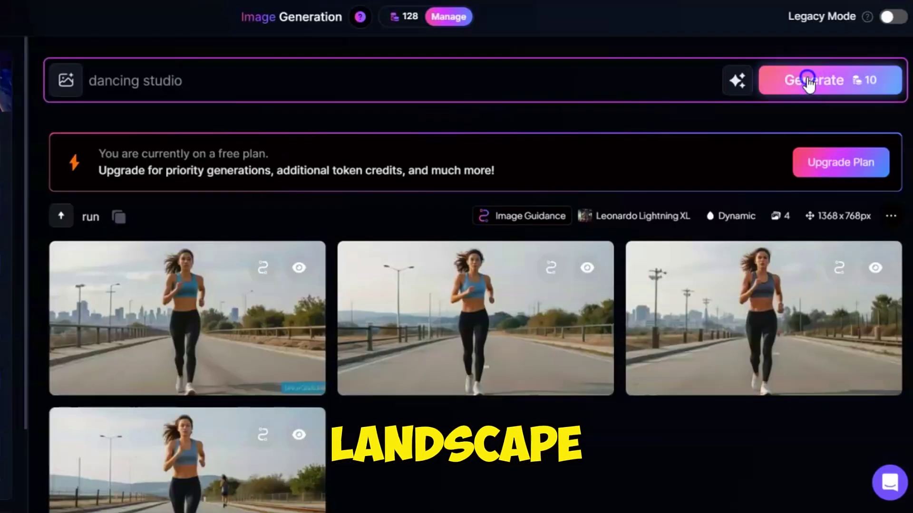
# - Generate the four 'dancing studio' images and open the third one full-size
pyautogui.click(806, 82)
pyautogui.scroll(-1, 271, 239)
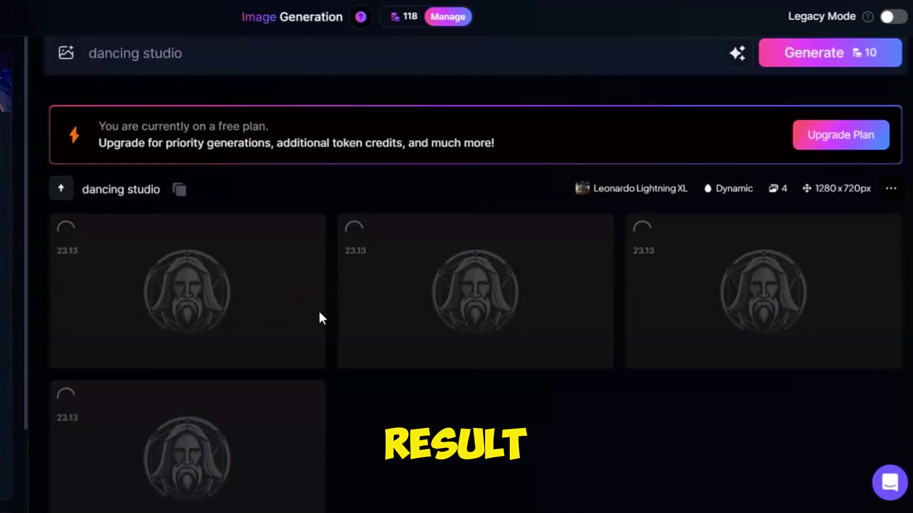
pyautogui.scroll(-2, 516, 440)
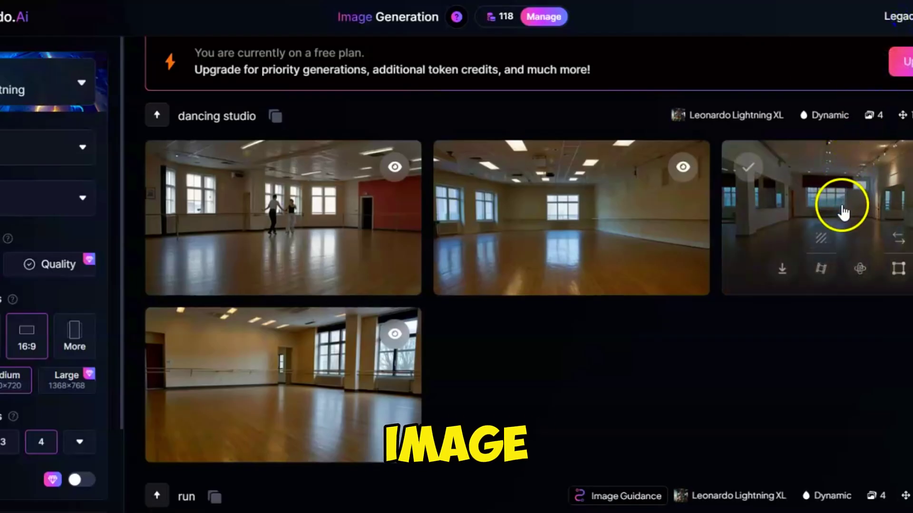
pyautogui.click(875, 186)
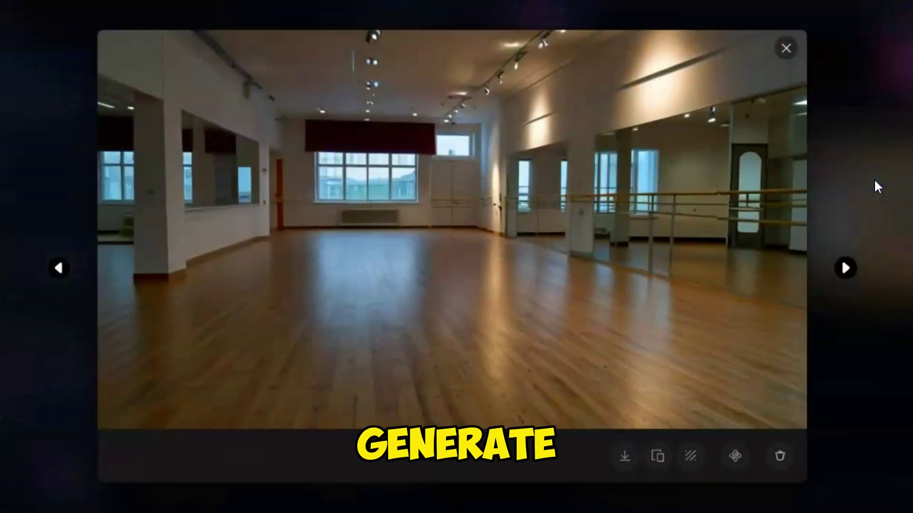
# - Generate a Motion clip from the dance-studio image at strength 6 and play it
pyautogui.click(817, 51)
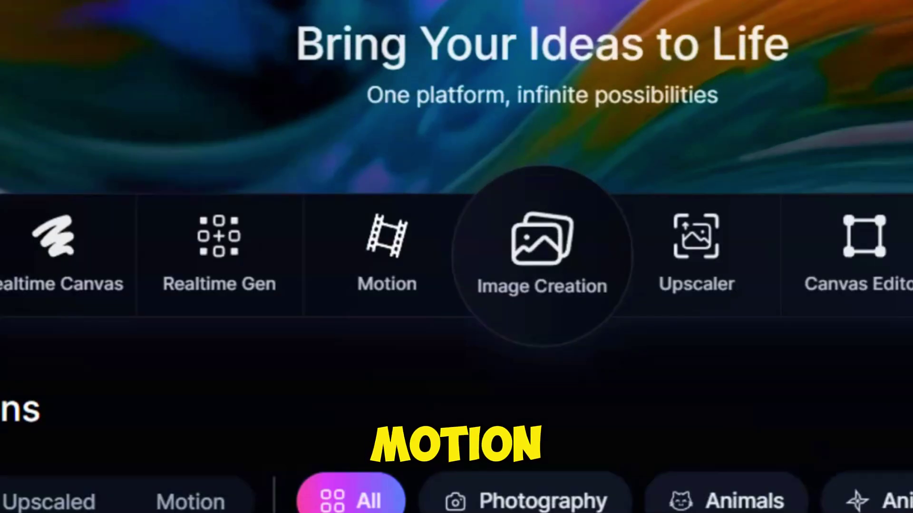
pyautogui.click(459, 196)
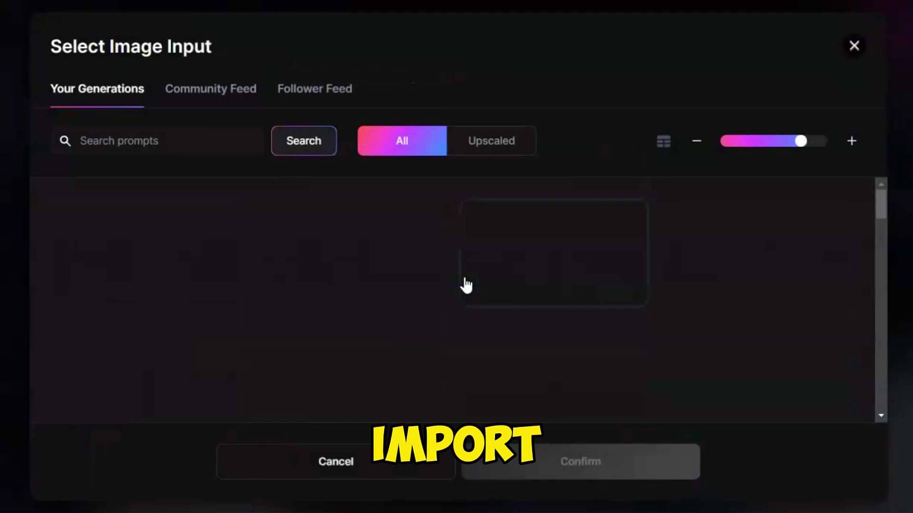
pyautogui.click(463, 285)
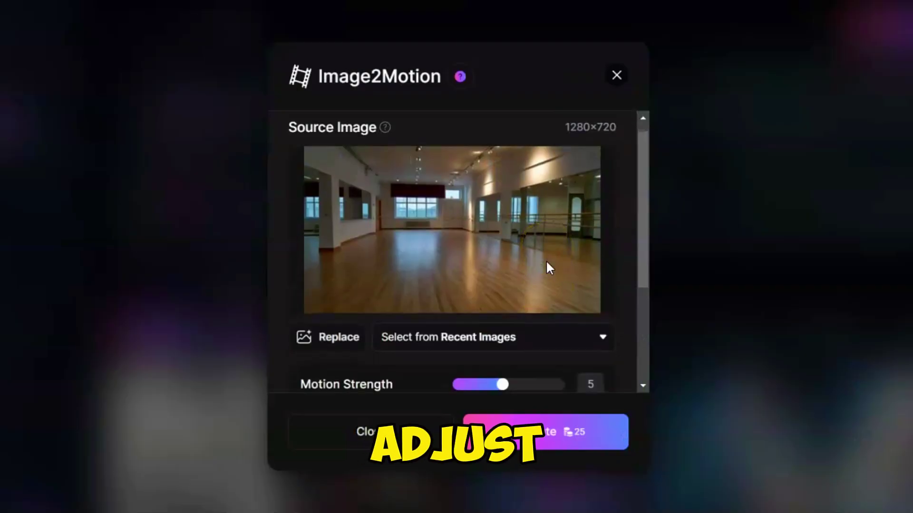
pyautogui.scroll(-3, 546, 267)
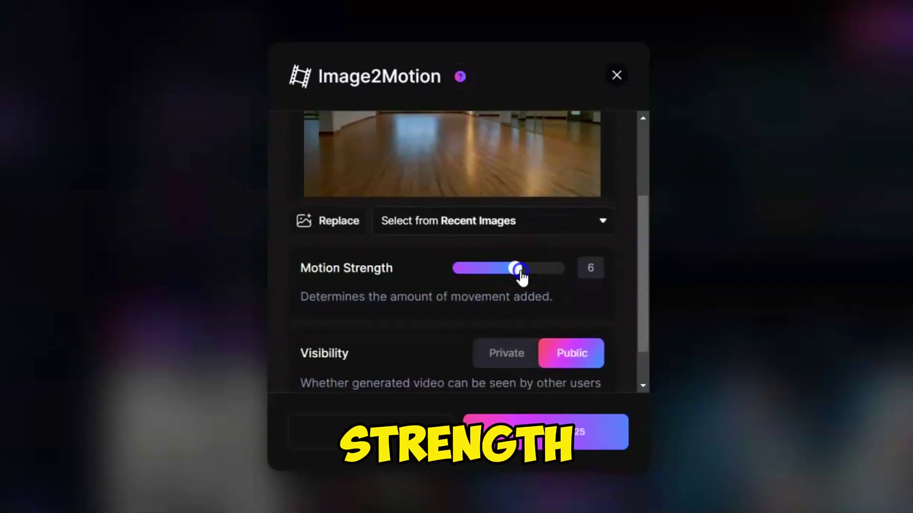
pyautogui.click(516, 351)
pyautogui.scroll(-1, 565, 376)
pyautogui.click(555, 435)
pyautogui.click(399, 342)
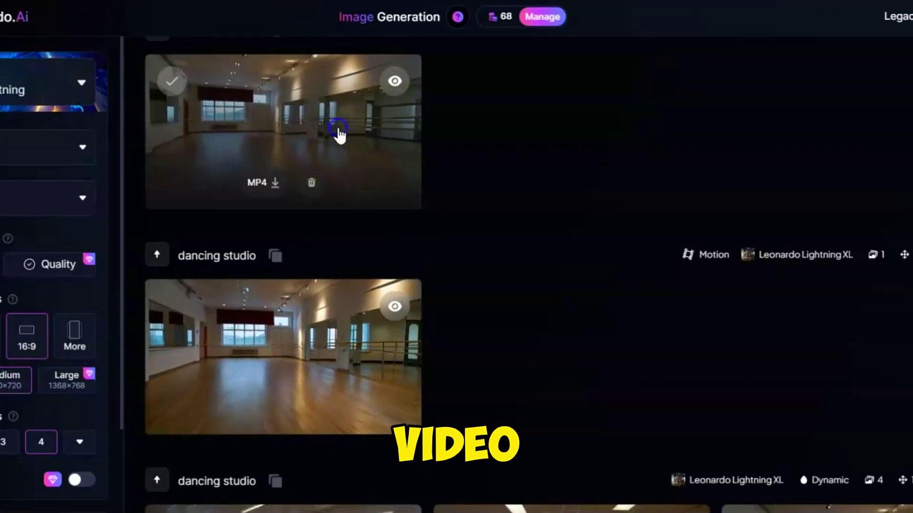
pyautogui.click(338, 136)
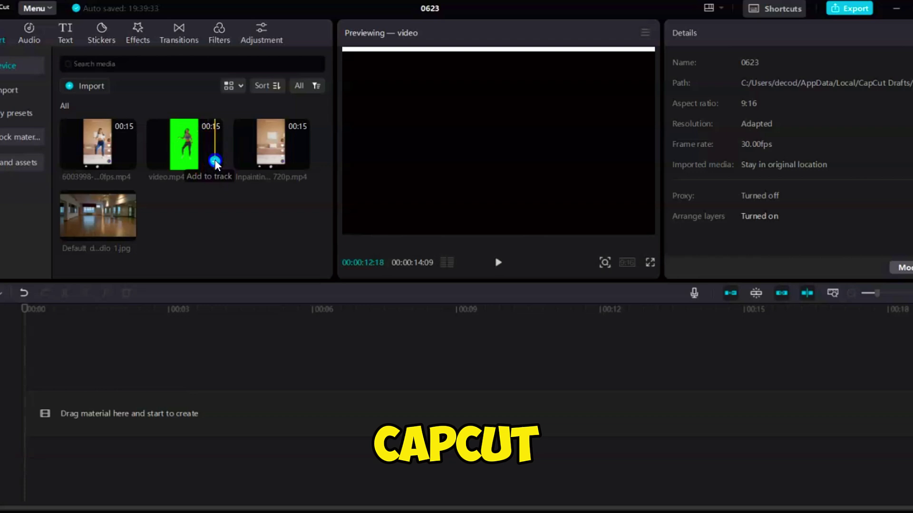
# - Add video.mp4 to the timeline and chroma-key out its green background, leaving the dancer on black
pyautogui.moveTo(212, 142); pyautogui.dragTo(102, 375)
pyautogui.click(507, 248)
pyautogui.click(778, 61)
pyautogui.click(677, 141)
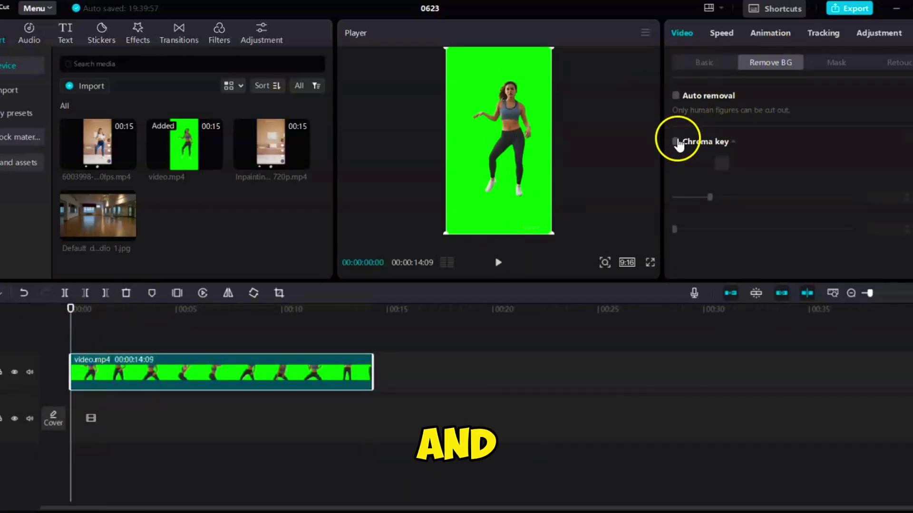
pyautogui.click(721, 163)
pyautogui.click(489, 204)
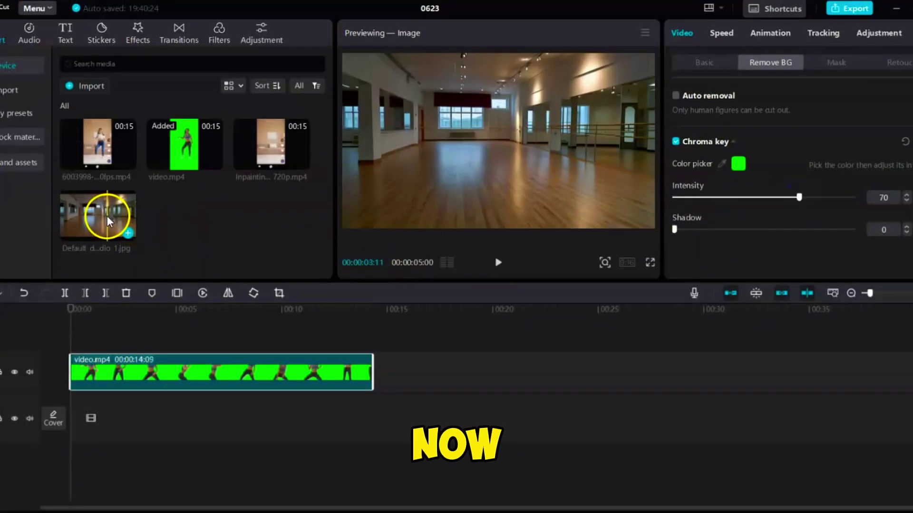
# - Place Default_dancing_studio_1.jpg under video.mp4, extend it to 14:09 and scale it to fill the frame
pyautogui.moveTo(102, 214); pyautogui.dragTo(79, 420)
pyautogui.click(136, 418)
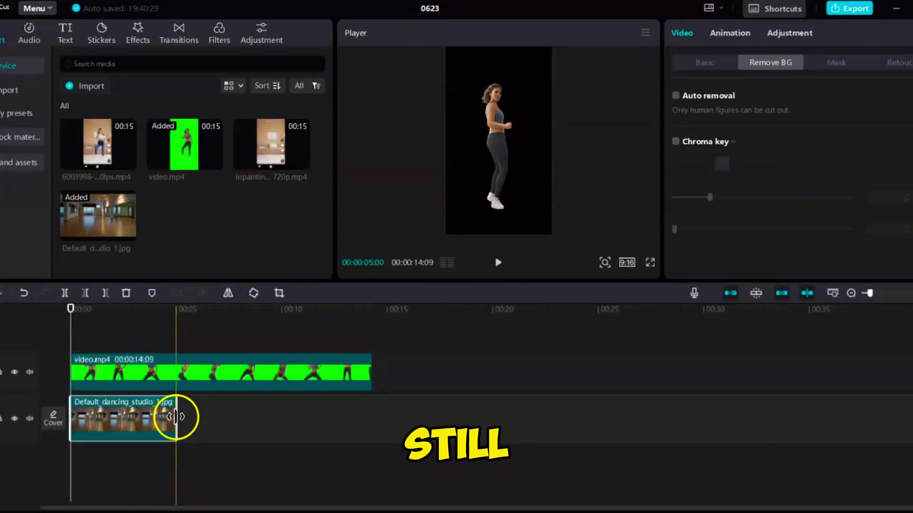
pyautogui.moveTo(181, 412); pyautogui.dragTo(373, 410)
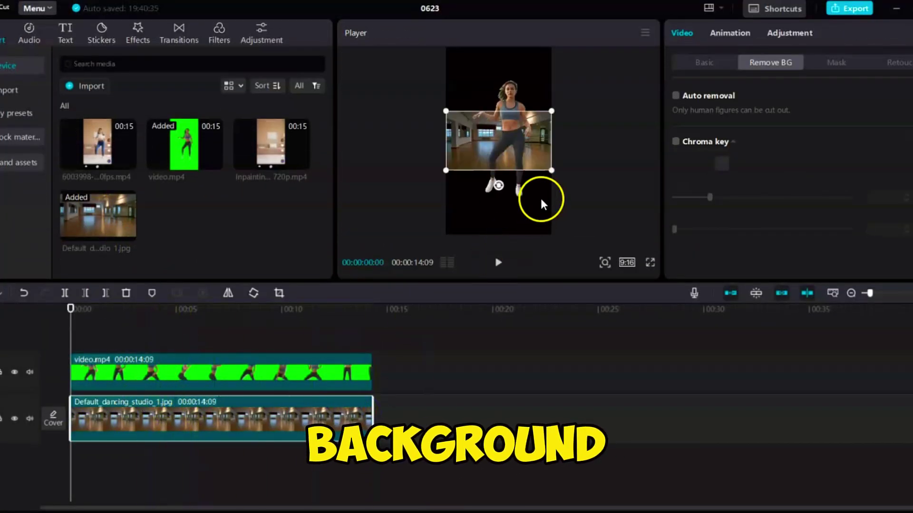
pyautogui.moveTo(553, 169); pyautogui.dragTo(683, 342)
pyautogui.click(340, 383)
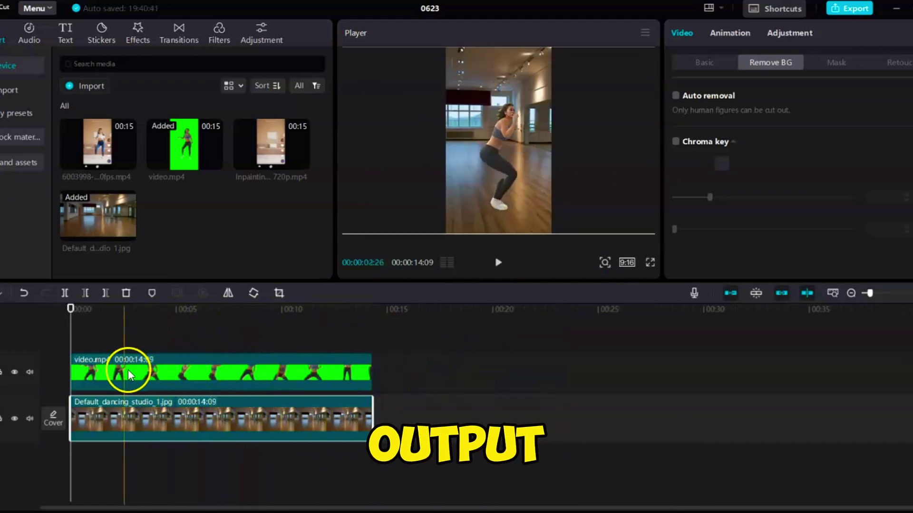